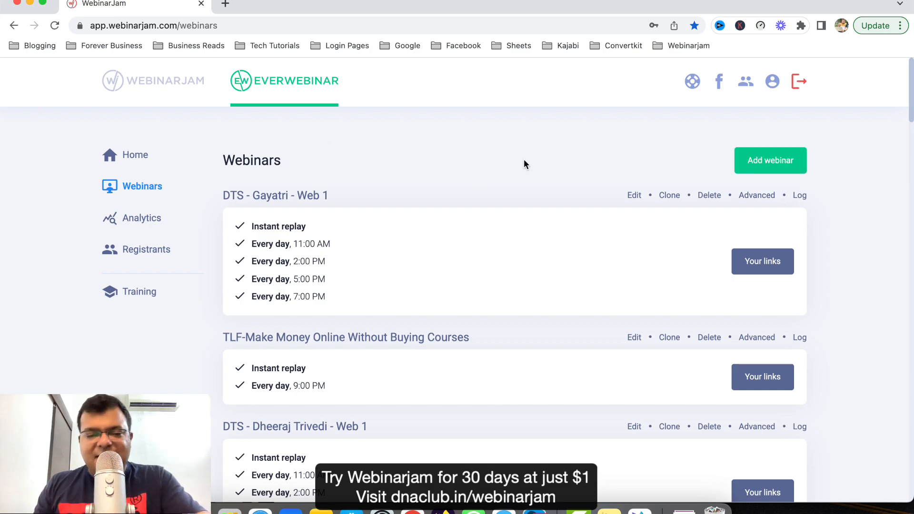
click(225, 4)
text(dna)
key(Right)
key(BackSpace)
key(BackSpace)
key(BackSpace)
key(BackSpace)
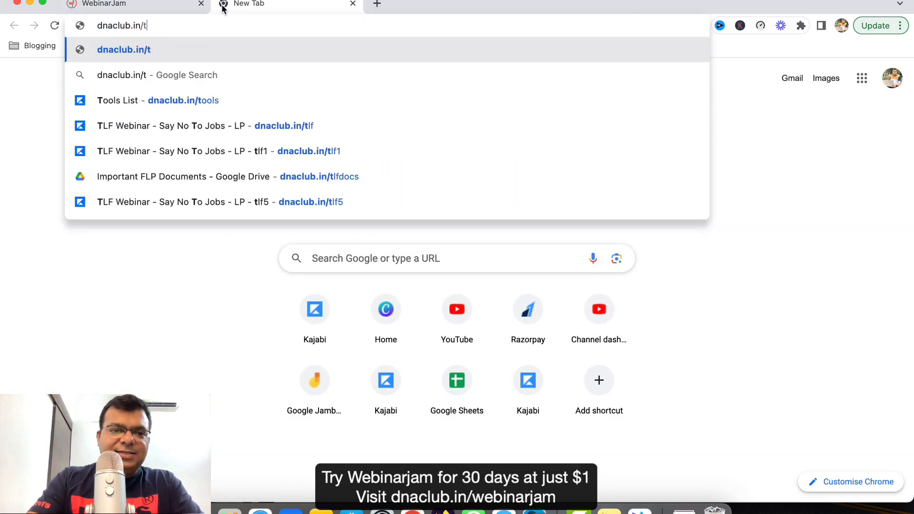
key(BackSpace)
text(we)
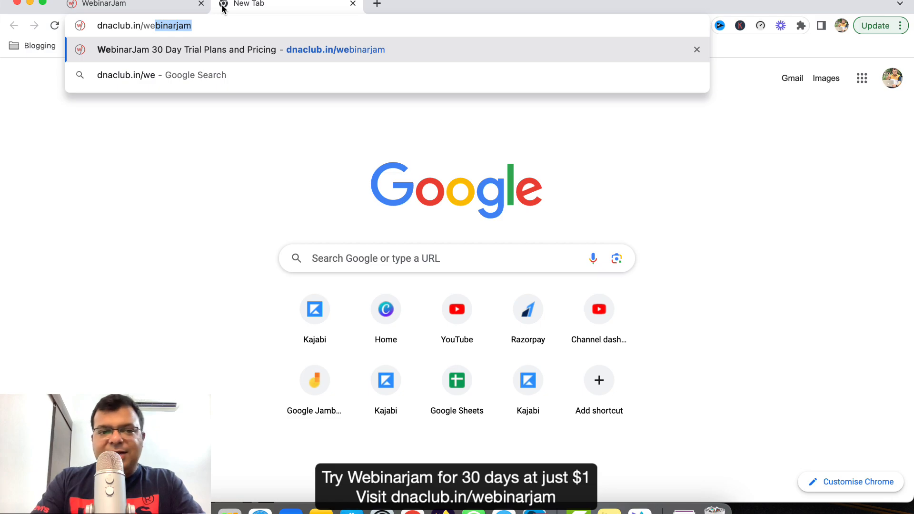
key(Right)
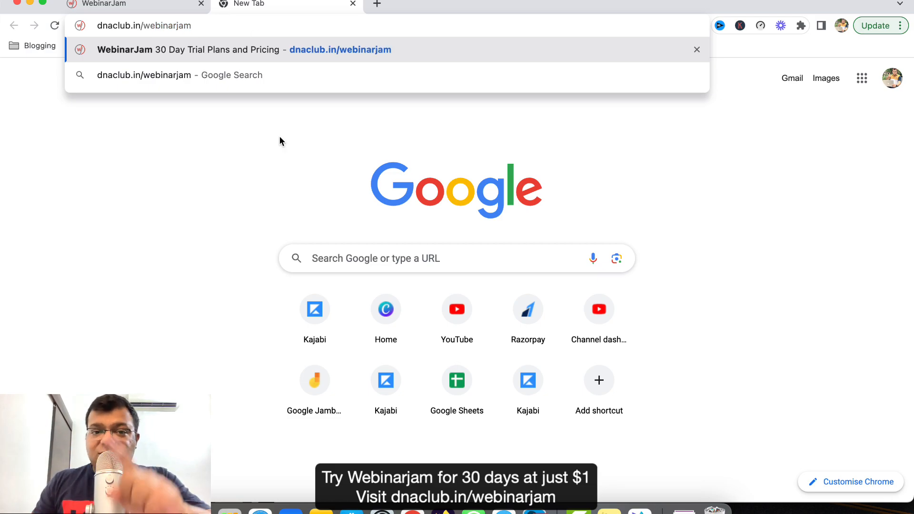
key(super+w)
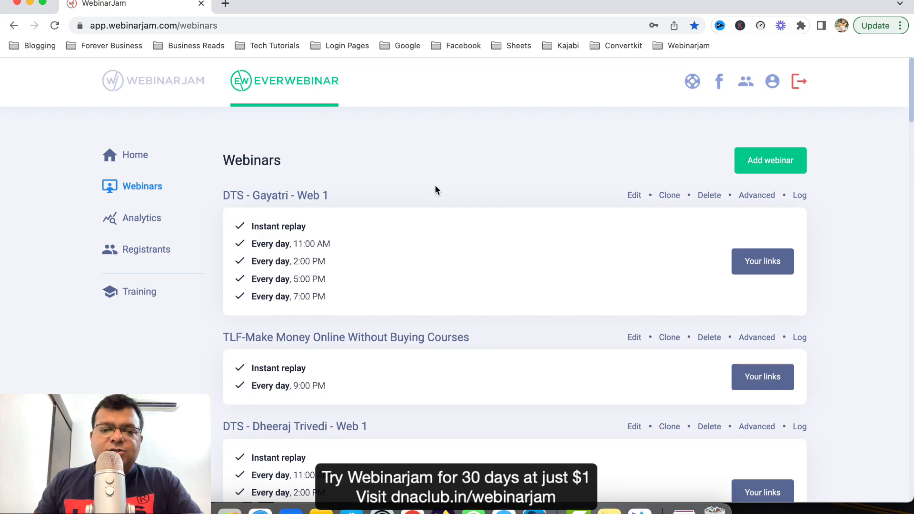
Add a new EverWebinar webinar and go to its source video settings for an external video file
click(783, 164)
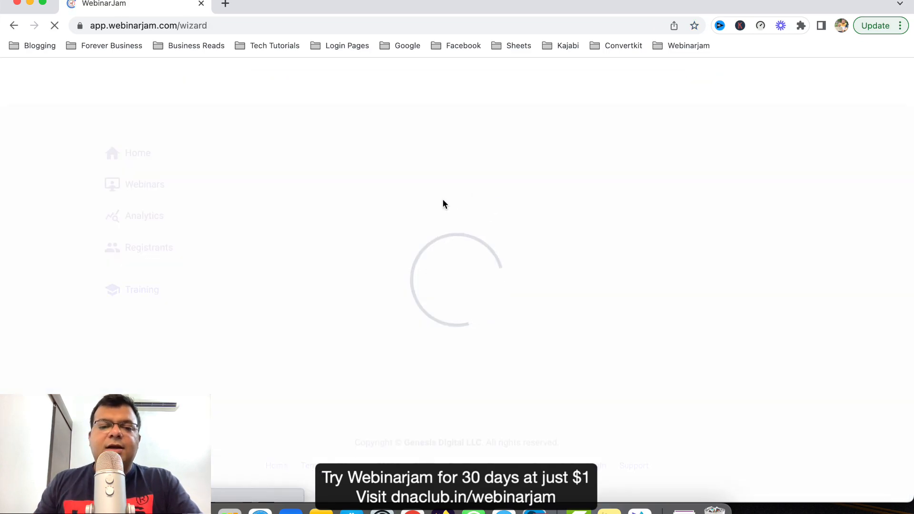
scroll(437, 275, down, 3)
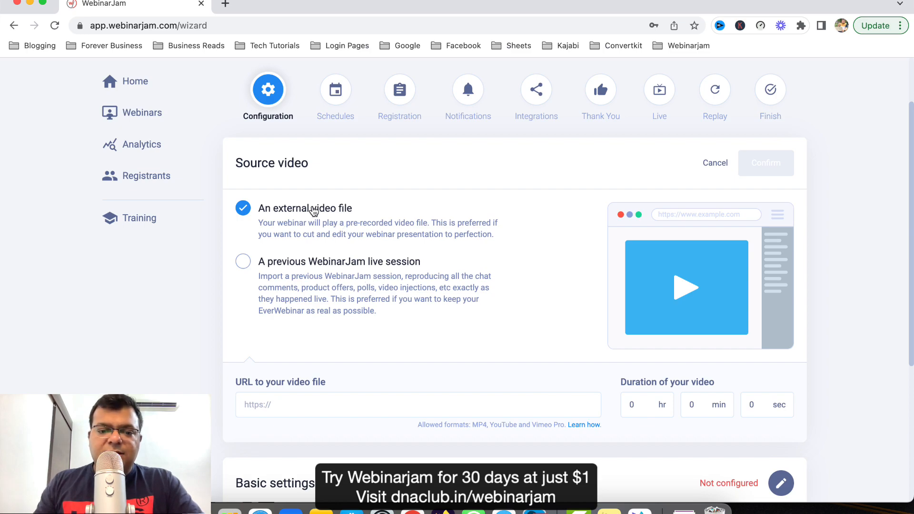
scroll(347, 219, down, 2)
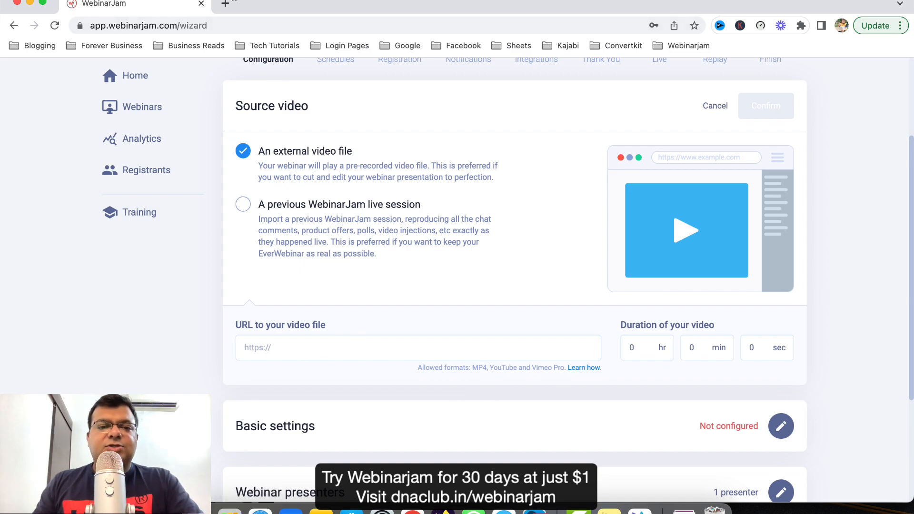
Open youtube.com in a new tab and search for the channel owner's name
click(225, 3)
text(youtube.com)
key(Return)
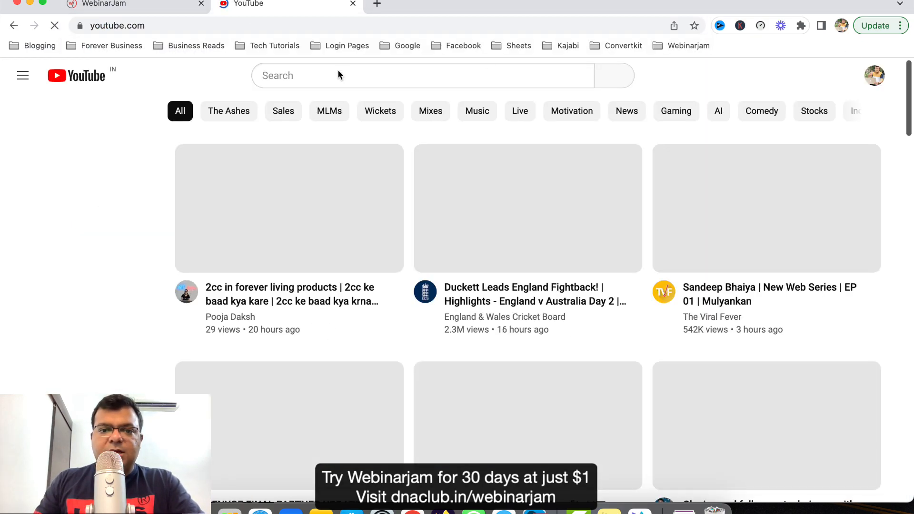
click(338, 75)
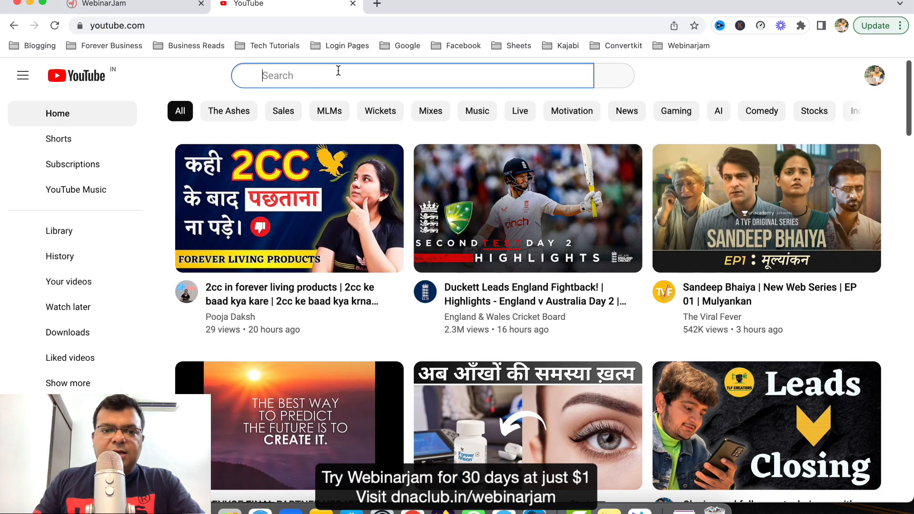
text(tarun agarwal)
key(Return)
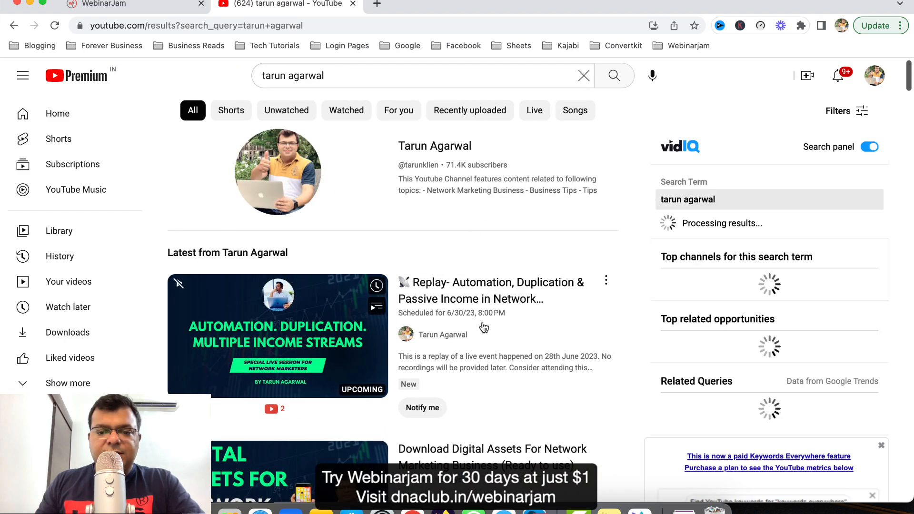
Open the video "Download Digital Assets For Network Marketing Business (Ready to use)" from the search results and mute the site
scroll(464, 205, down, 5)
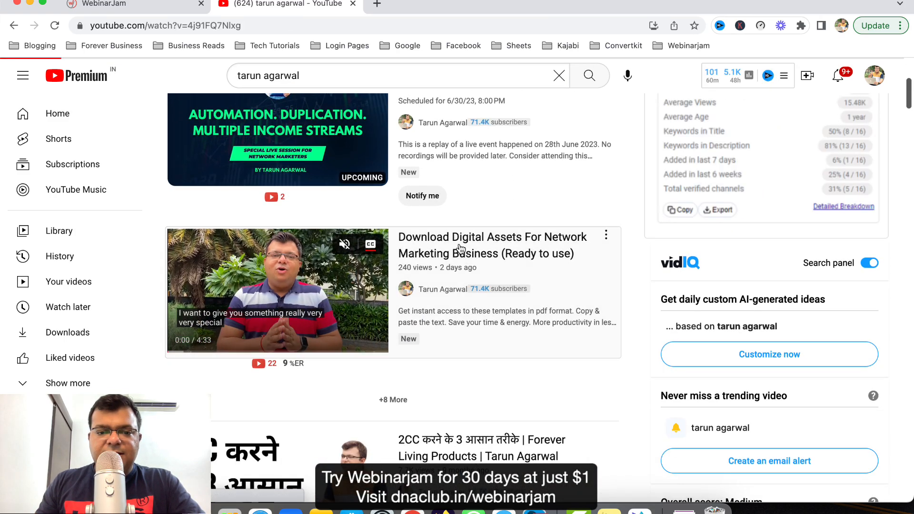
click(459, 249)
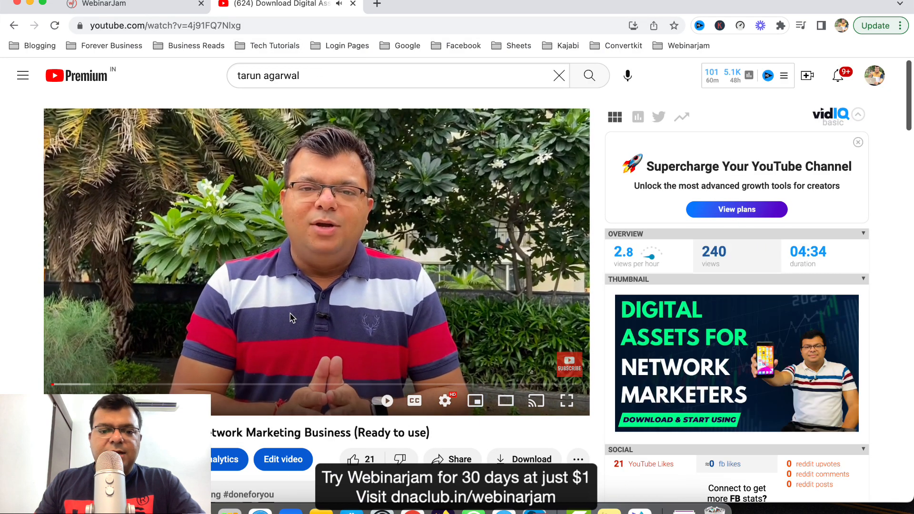
right_click(317, 4)
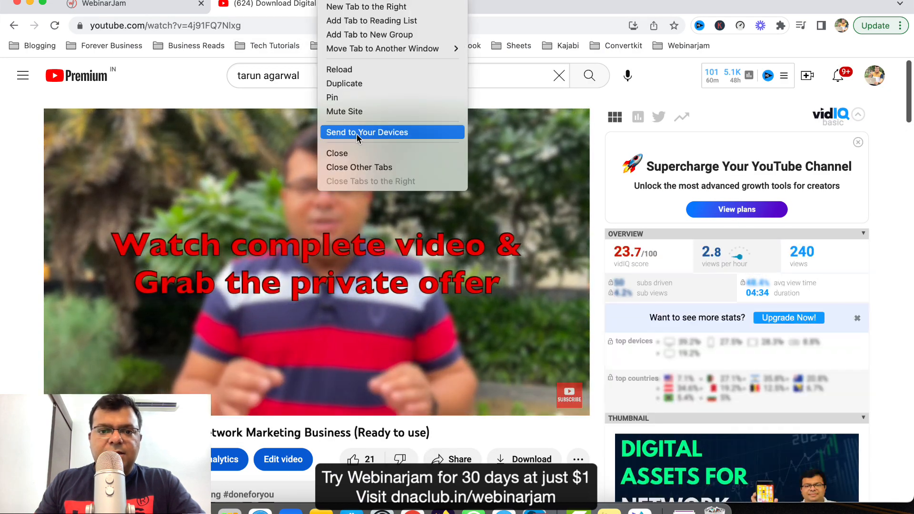
click(350, 110)
Copy the video's share link and close the YouTube tab
click(464, 462)
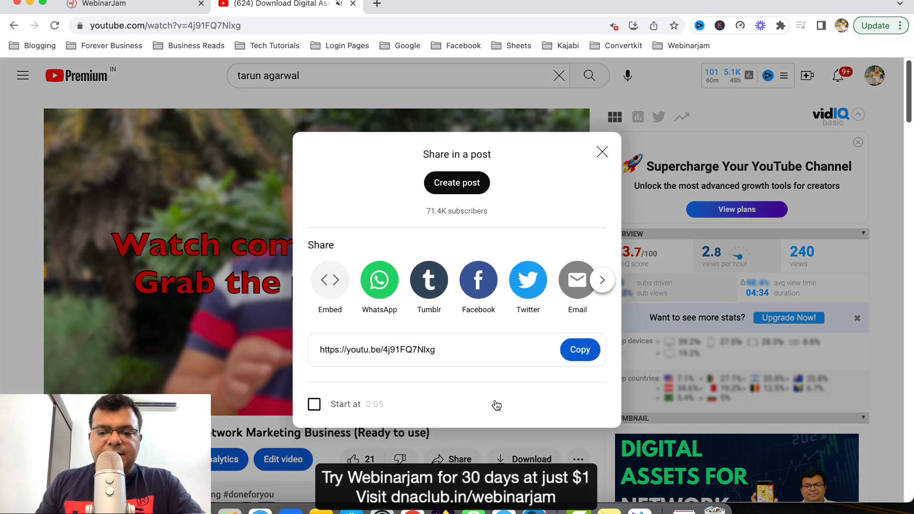
click(543, 349)
key(super+c)
click(601, 156)
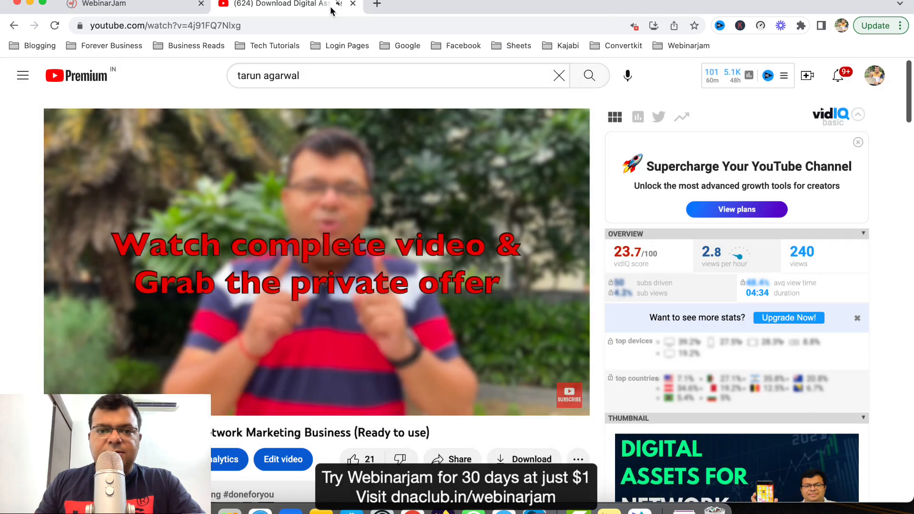
click(352, 4)
Paste the copied YouTube link as the source video's URL and try to confirm the source video
click(298, 354)
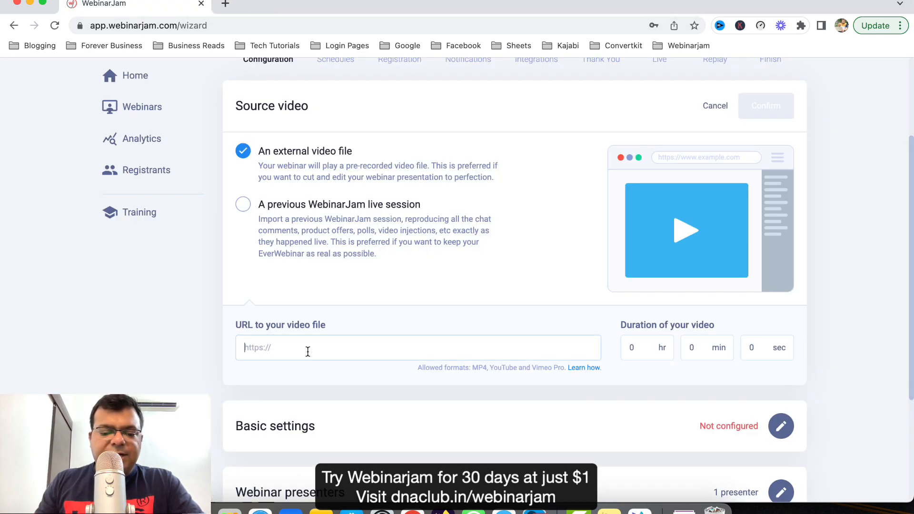
key(super+v)
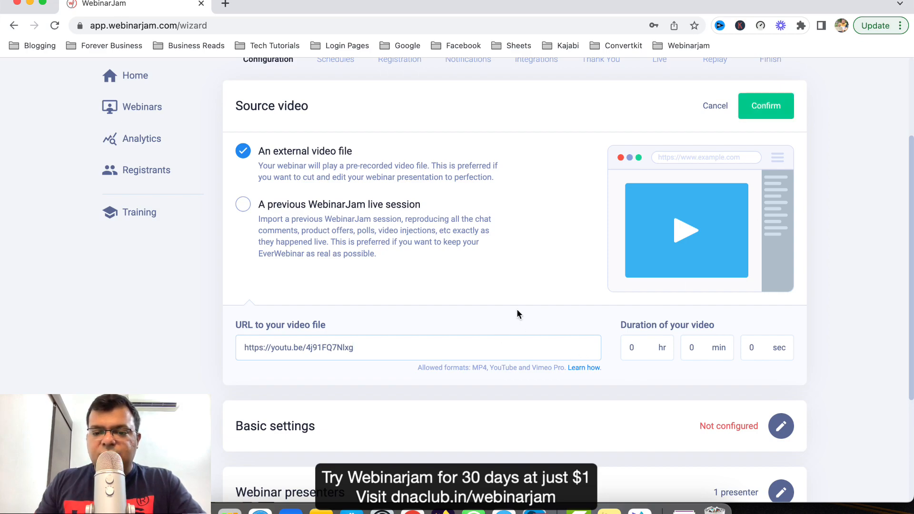
click(766, 110)
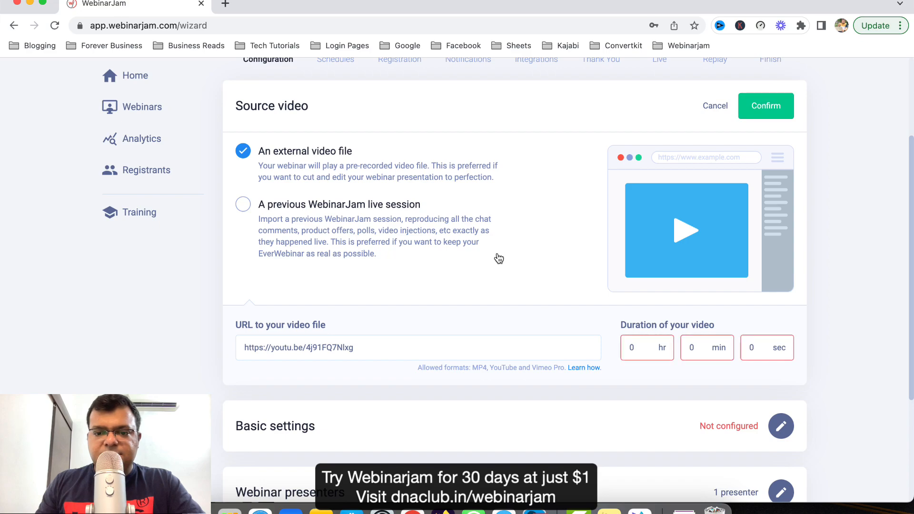
Open the copied video link in a new tab to check the video's duration, and return to the webinar setup
click(225, 4)
key(super+v)
key(Return)
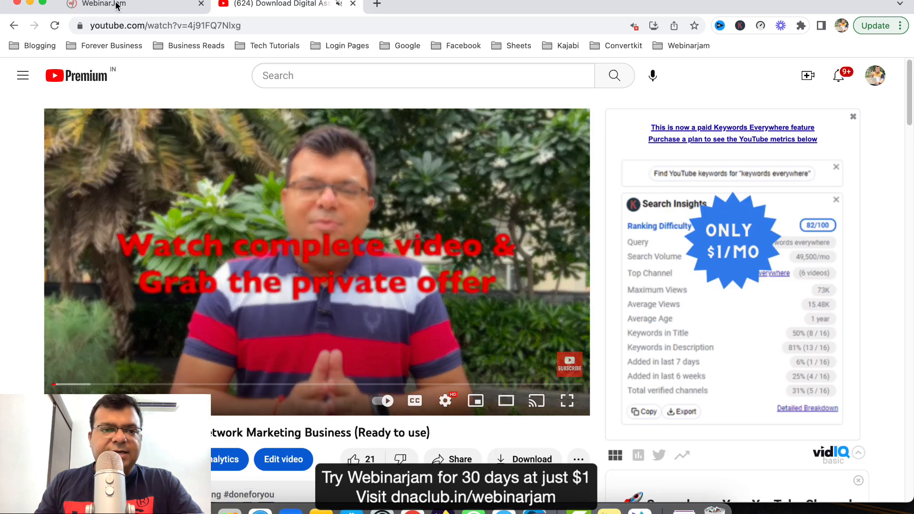
click(119, 6)
Set the source video's duration to 4 min 33 sec and confirm the source video
click(701, 347)
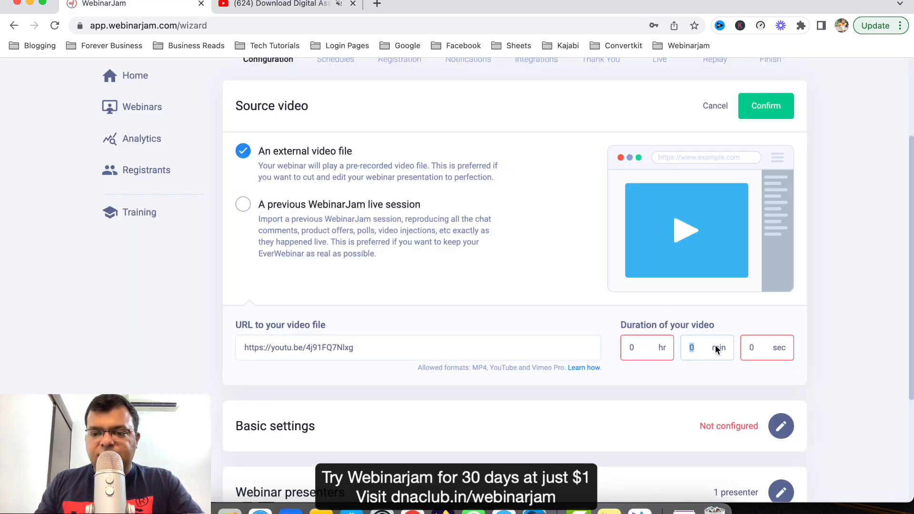
text(4)
click(741, 348)
text(33)
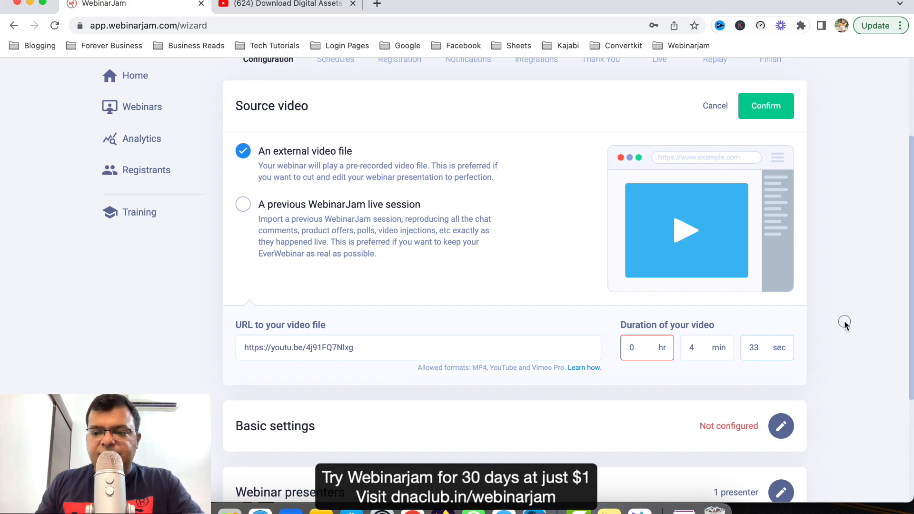
click(664, 352)
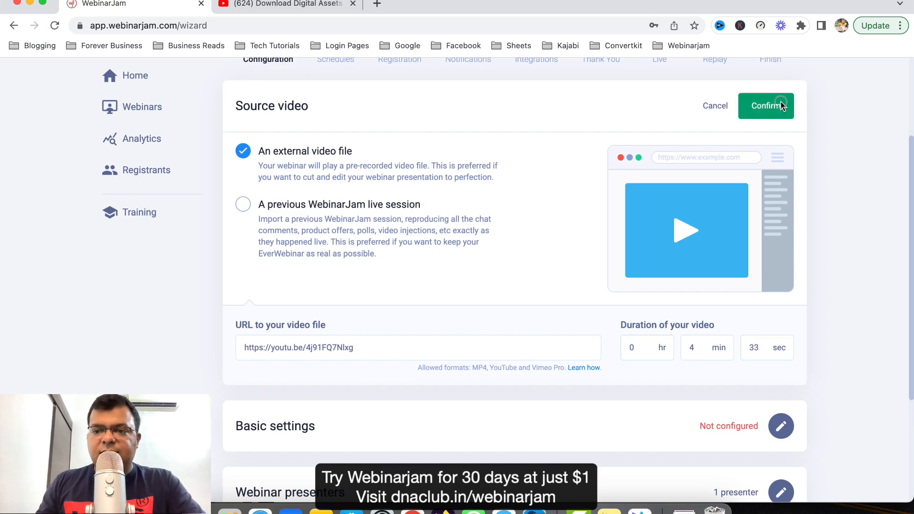
click(766, 106)
Edit the basic settings and enter "Digital tools demo" as the webinar name
click(780, 255)
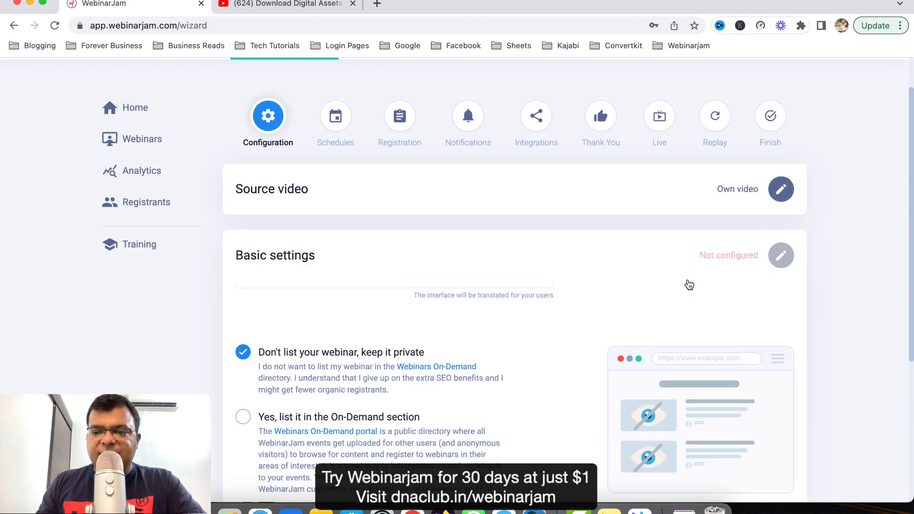
scroll(324, 316, down, 1)
scroll(323, 316, down, 2)
click(304, 215)
text(we)
key(BackSpace)
key(BackSpace)
text(webianrnam)
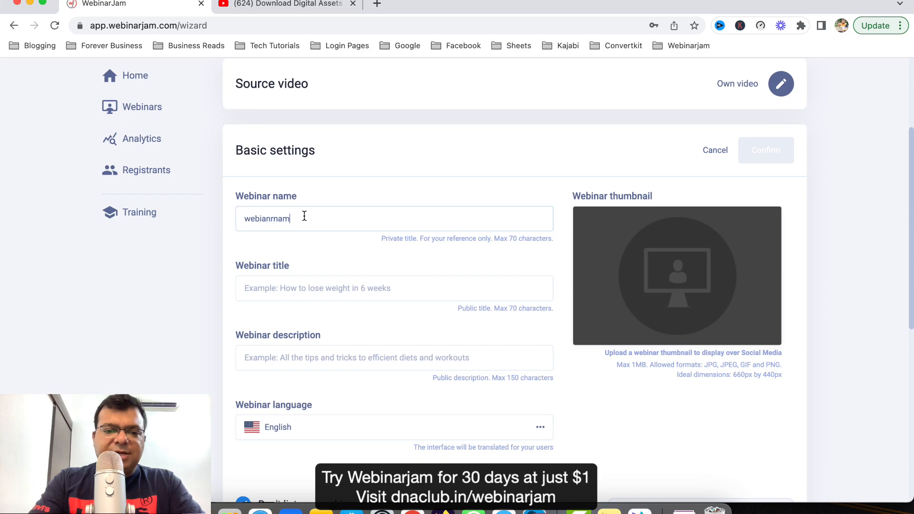
key(BackSpace)
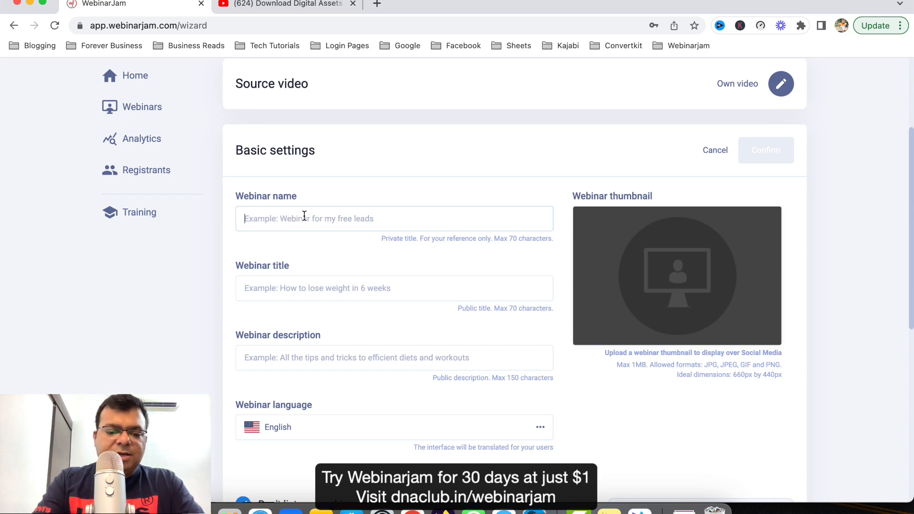
text(Di)
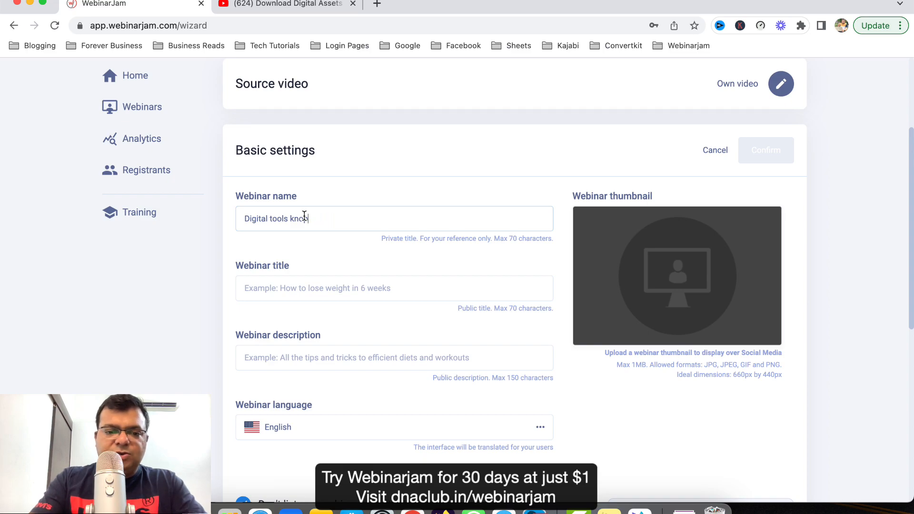
text(gital tools depo)
key(super+a)
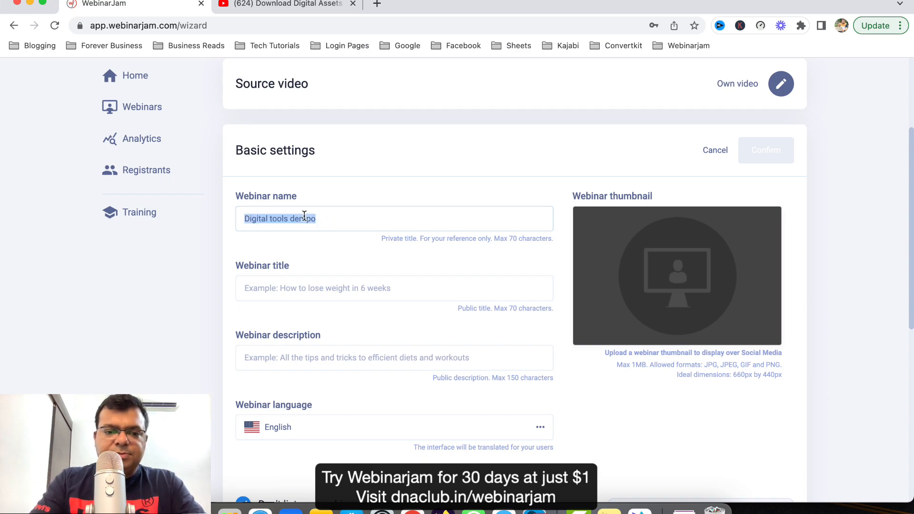
key(Right)
key(BackSpace)
Copy the webinar name into the webinar title and description, and confirm the basic settings
key(super+a)
key(super+c)
key(Tab)
key(super+v)
click(373, 354)
key(super+v)
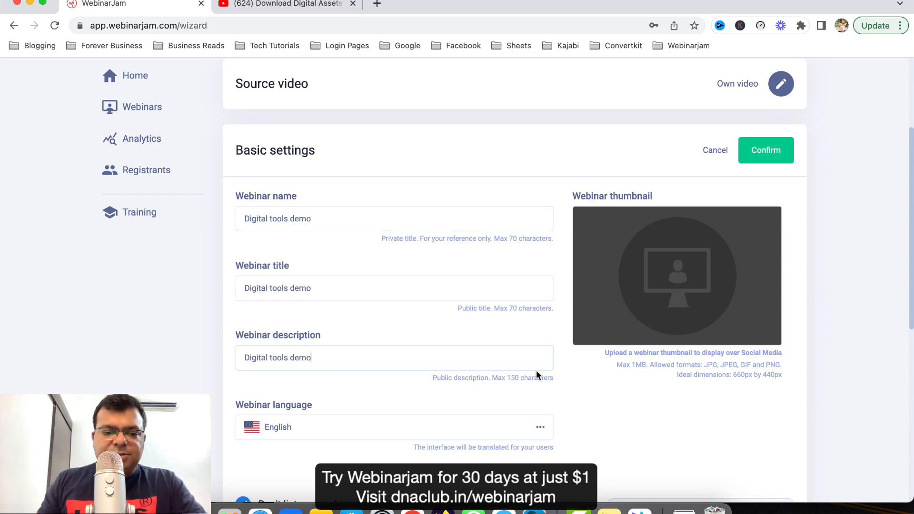
scroll(536, 373, down, 1)
click(762, 126)
Confirm the webinar presenters section without changes and continue to the schedules stage
click(784, 328)
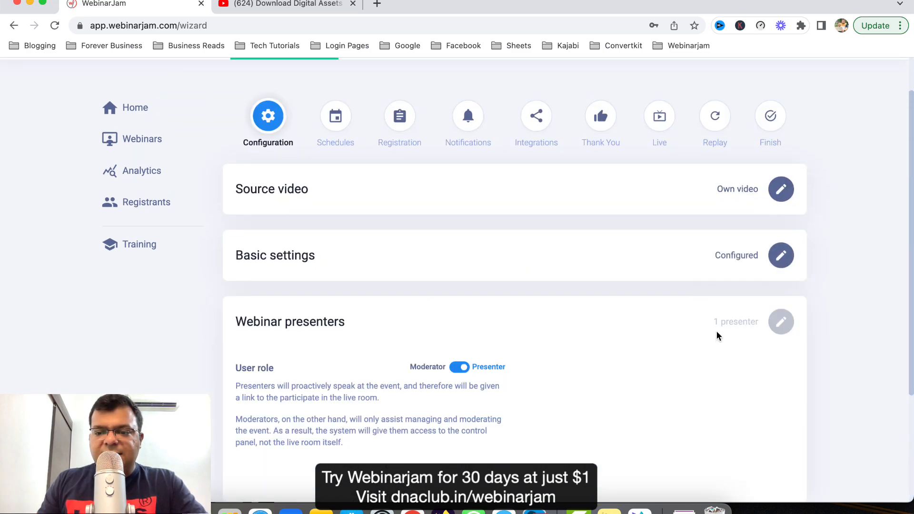
click(744, 202)
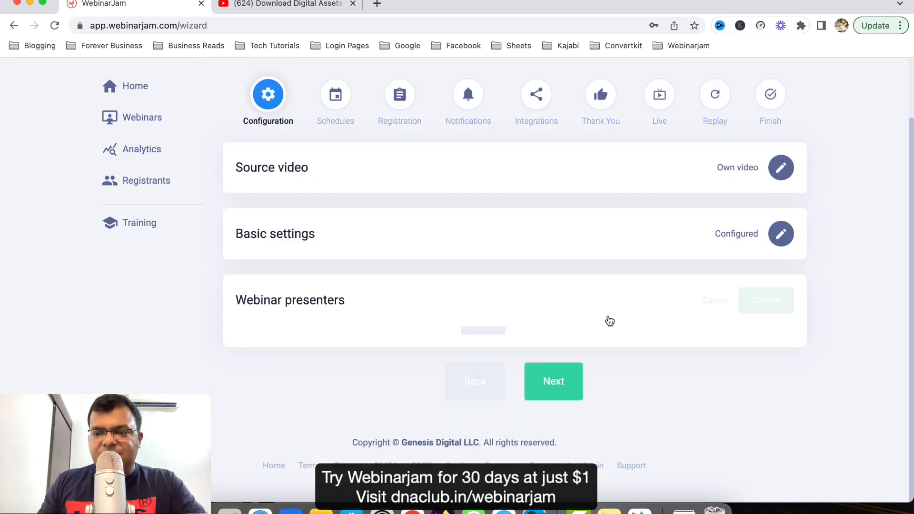
click(549, 388)
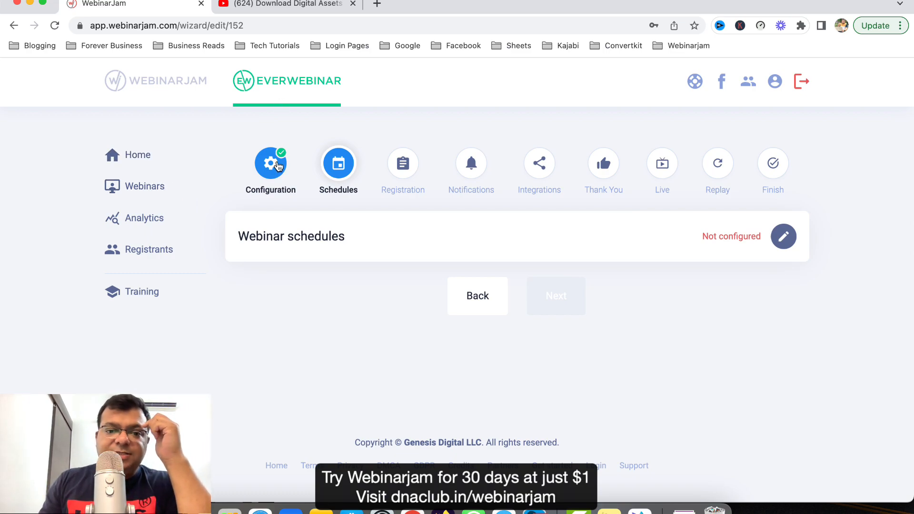
Go back to the configuration stage and review the source video options, video URL and duration
click(458, 301)
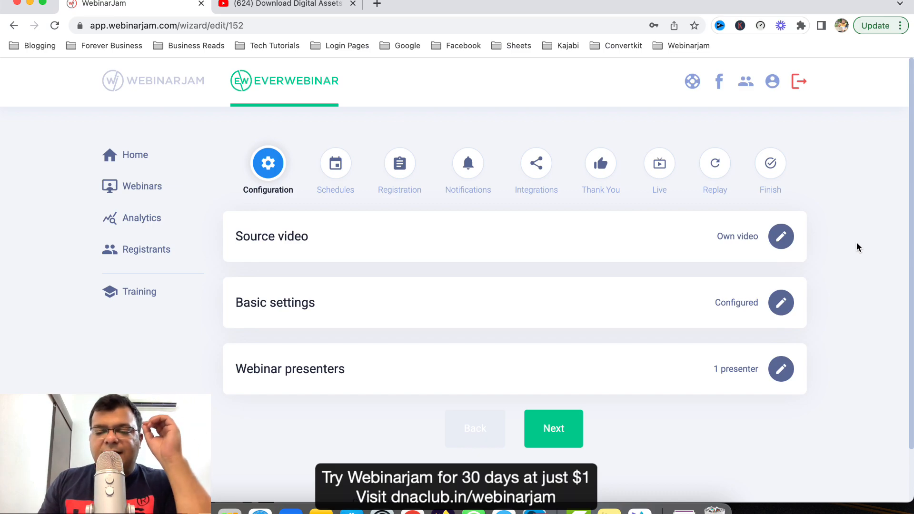
click(781, 236)
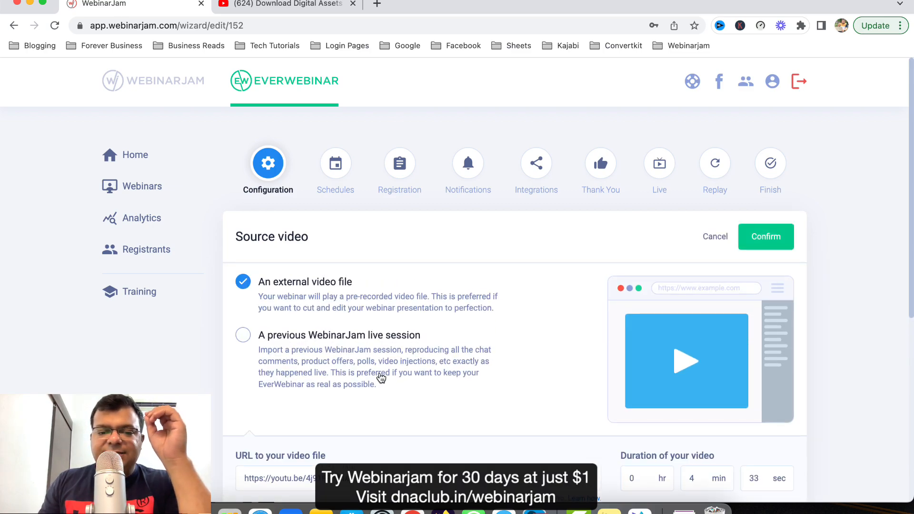
scroll(378, 388, down, 5)
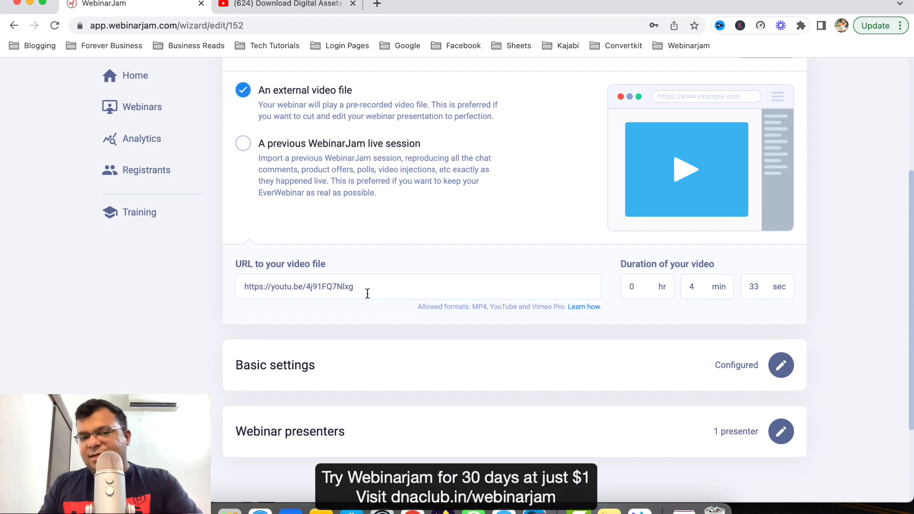
scroll(512, 250, up, 3)
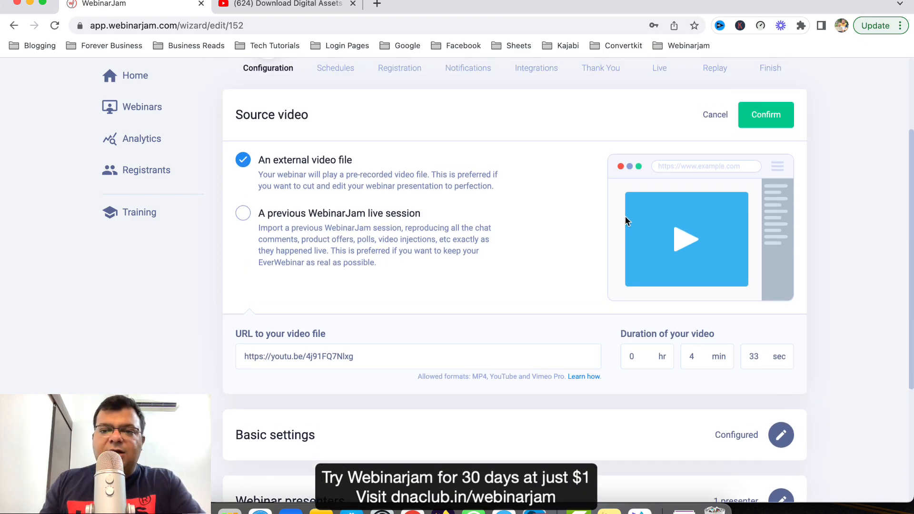
Look at the previous WebinarJam live session option for the source video and at the YouTube video, and cancel the source video edit
click(271, 215)
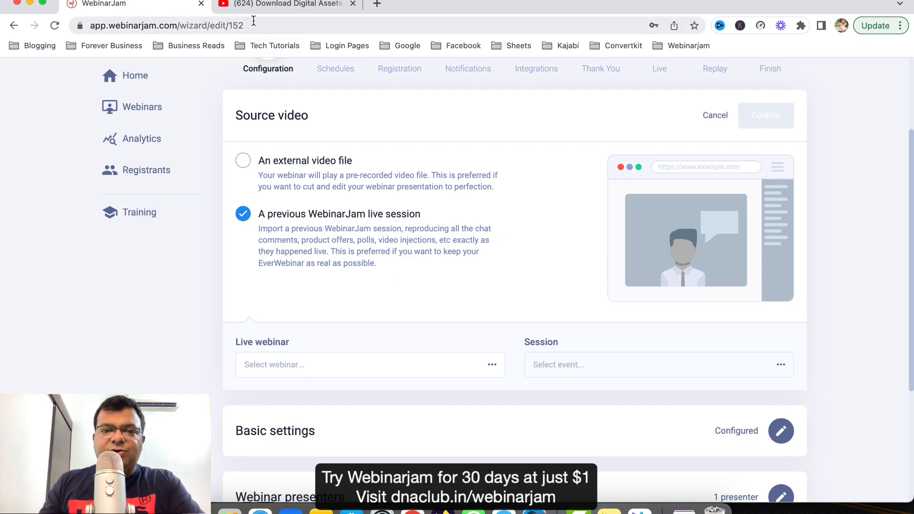
click(269, 5)
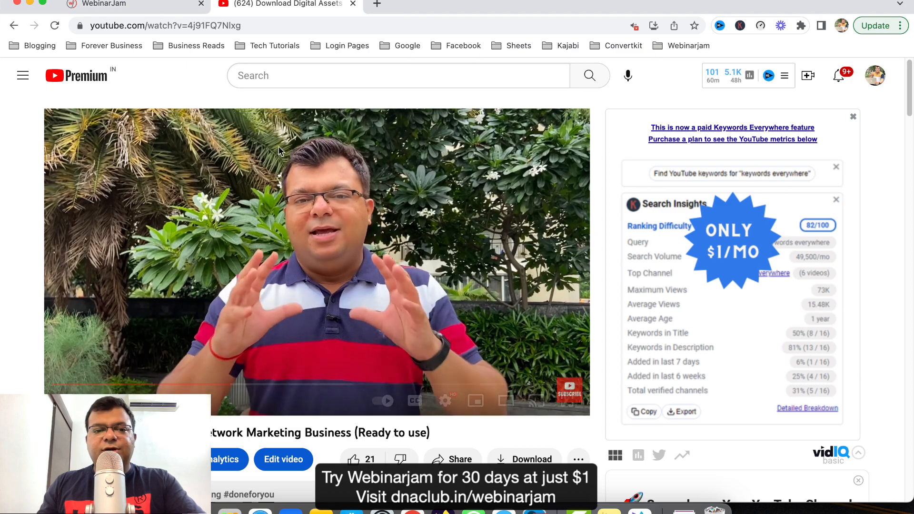
click(281, 151)
click(126, 5)
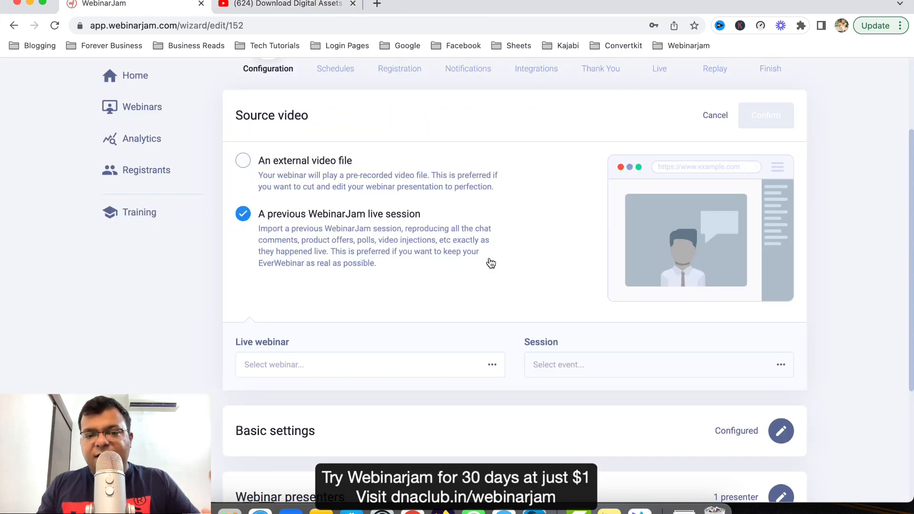
click(715, 115)
scroll(279, 161, up, 3)
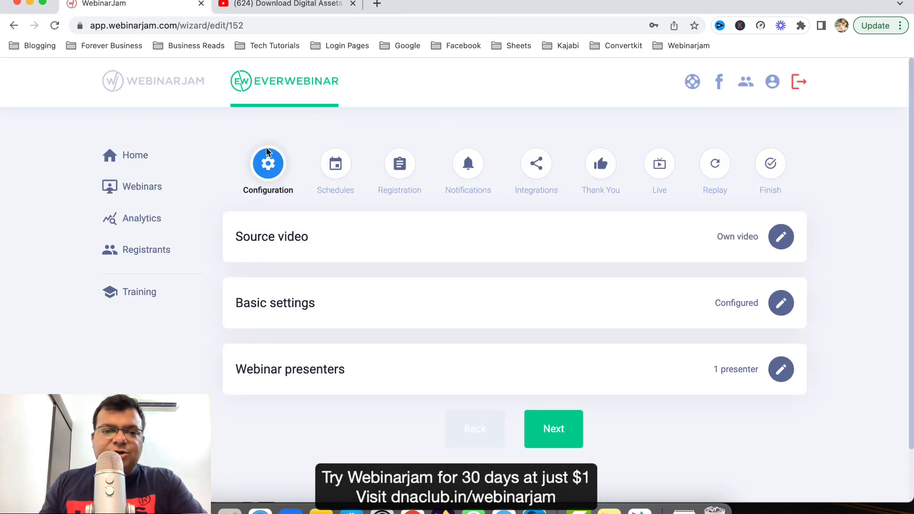
Switch from EverWebinar to WebinarJam and start a new webinar with Express configuration, scheduled for later
click(207, 98)
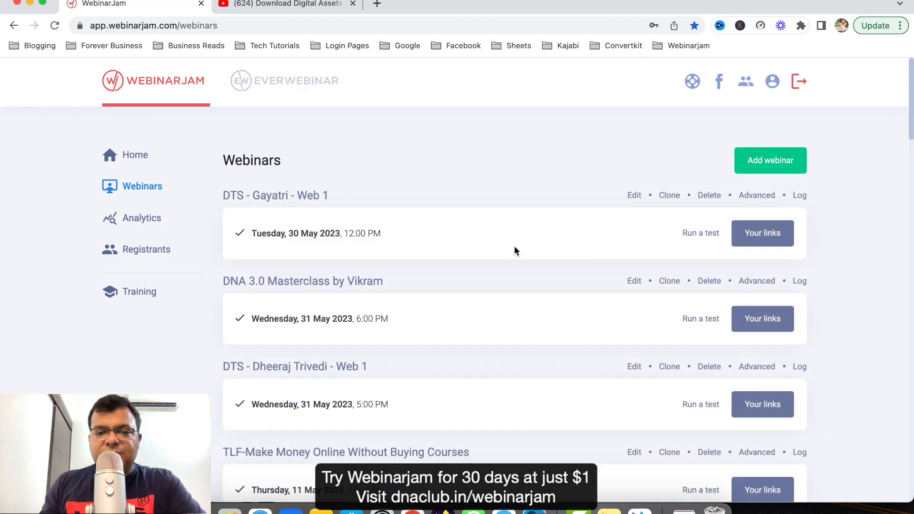
click(771, 164)
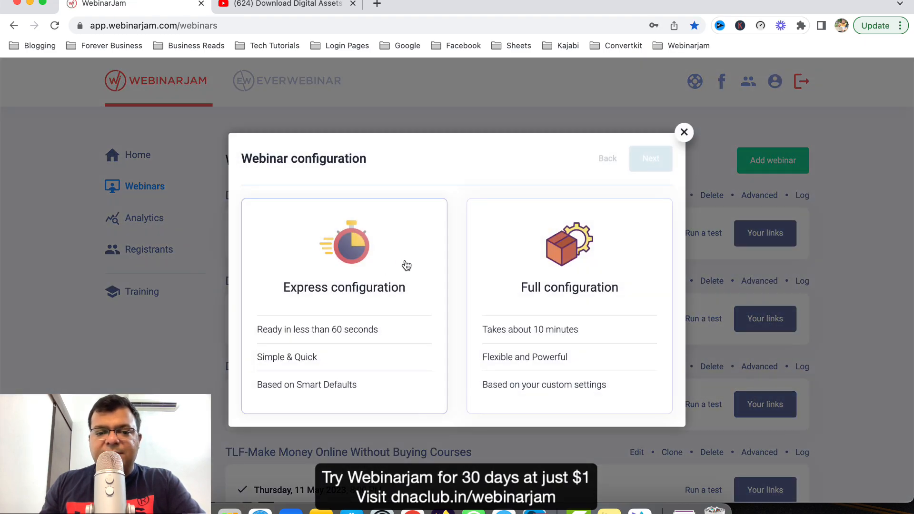
click(406, 266)
click(638, 168)
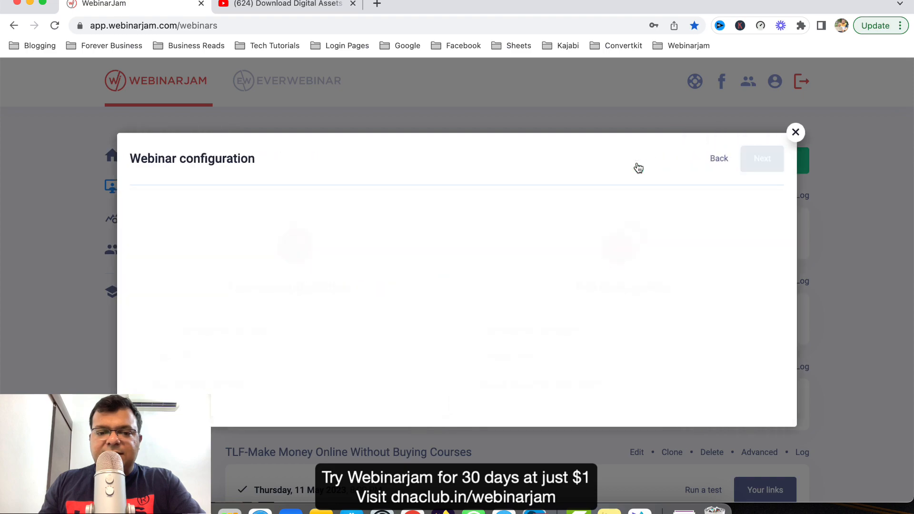
click(500, 249)
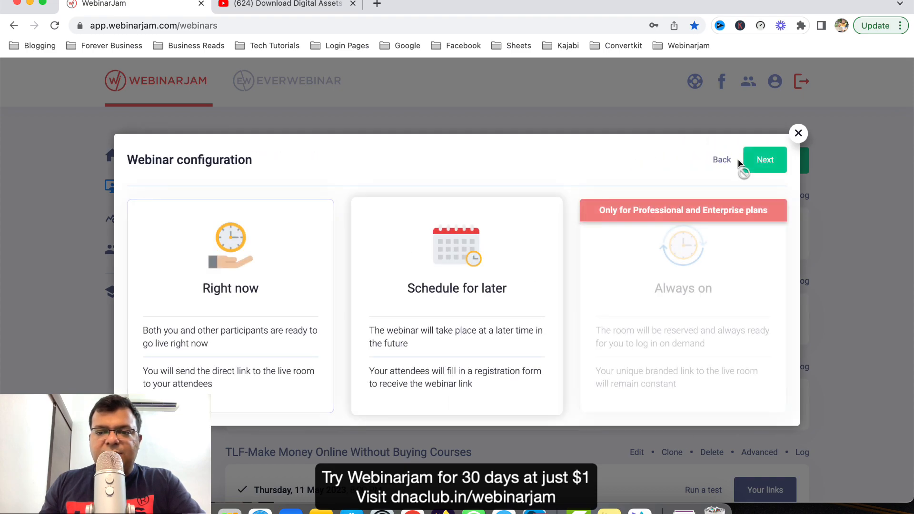
click(743, 162)
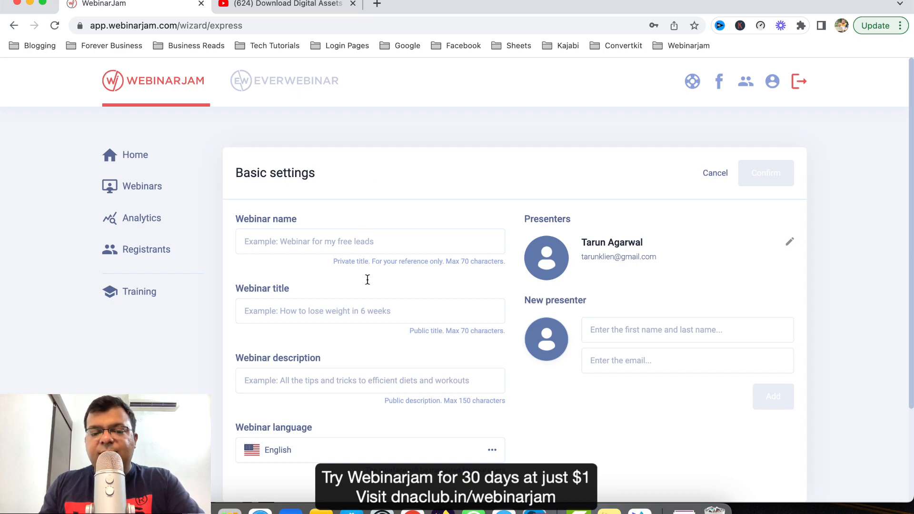
Leave the new webinar's empty basic settings, close the webinar configuration dialog and reload the webinars page
scroll(384, 340, down, 3)
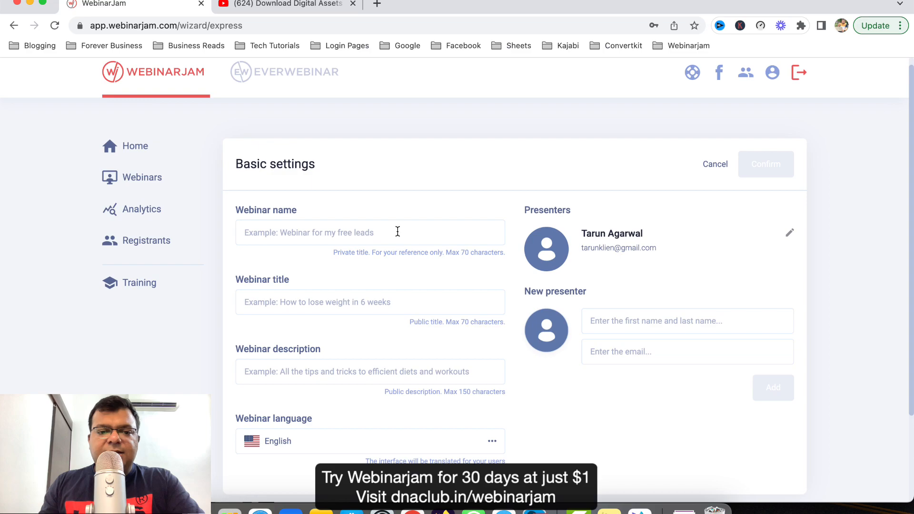
scroll(362, 244, down, 3)
scroll(380, 192, up, 5)
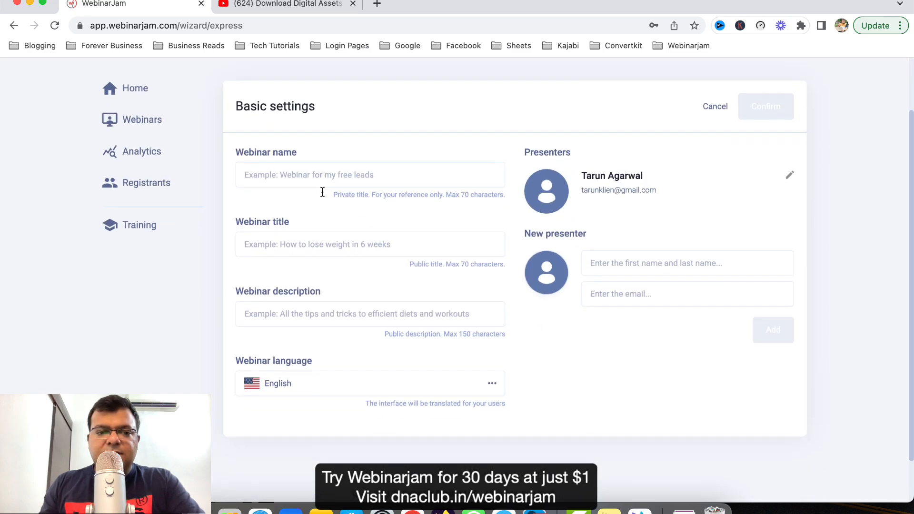
click(14, 27)
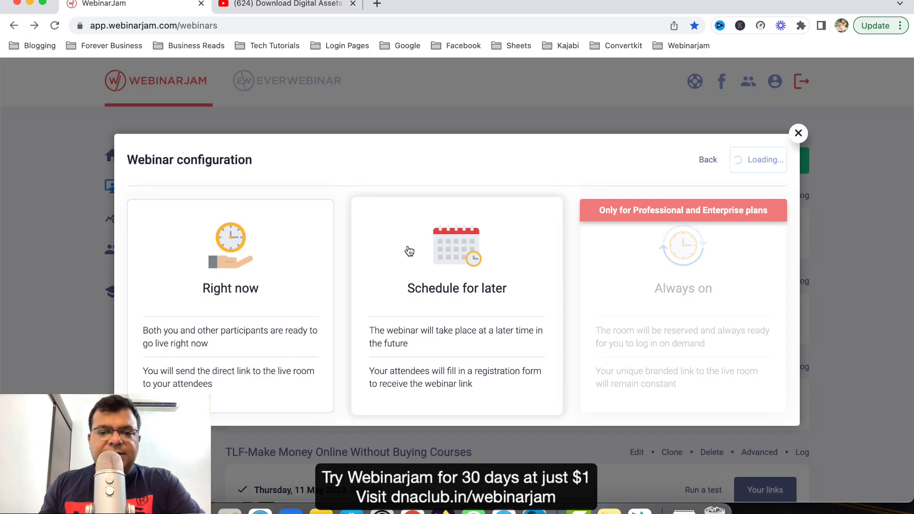
click(710, 162)
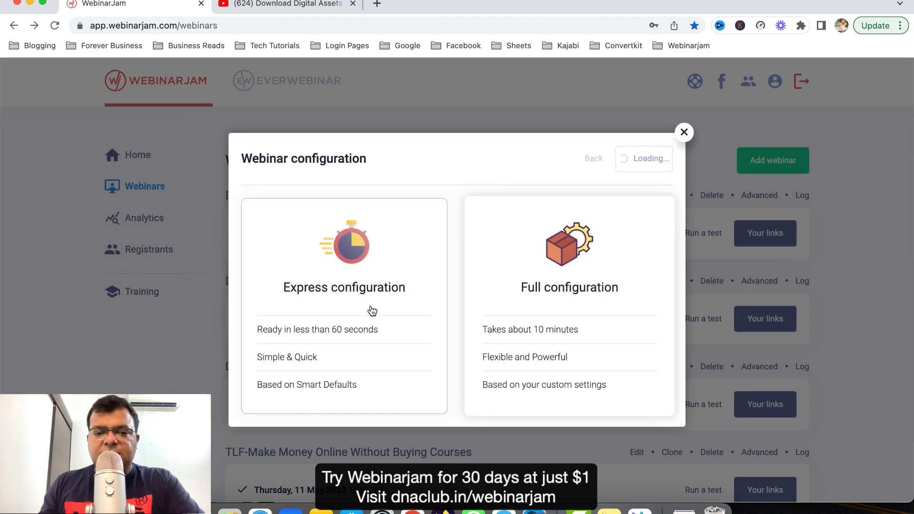
click(684, 132)
click(805, 158)
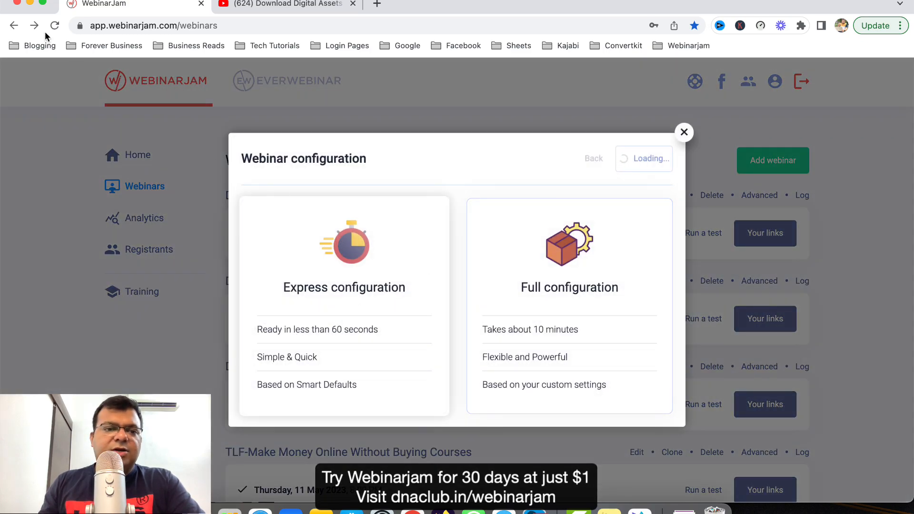
click(680, 135)
click(54, 25)
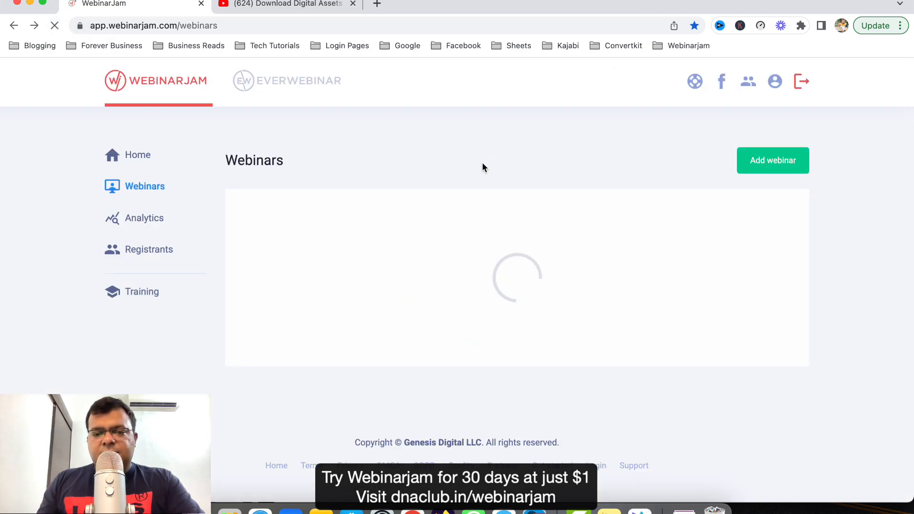
Add a webinar using Express configuration with the Schedule for later option
click(769, 160)
click(356, 306)
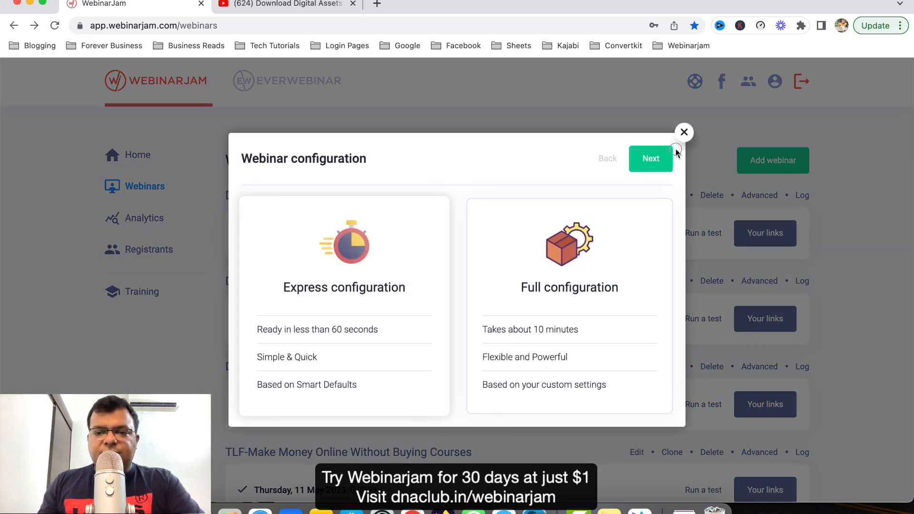
click(660, 163)
click(471, 301)
click(787, 161)
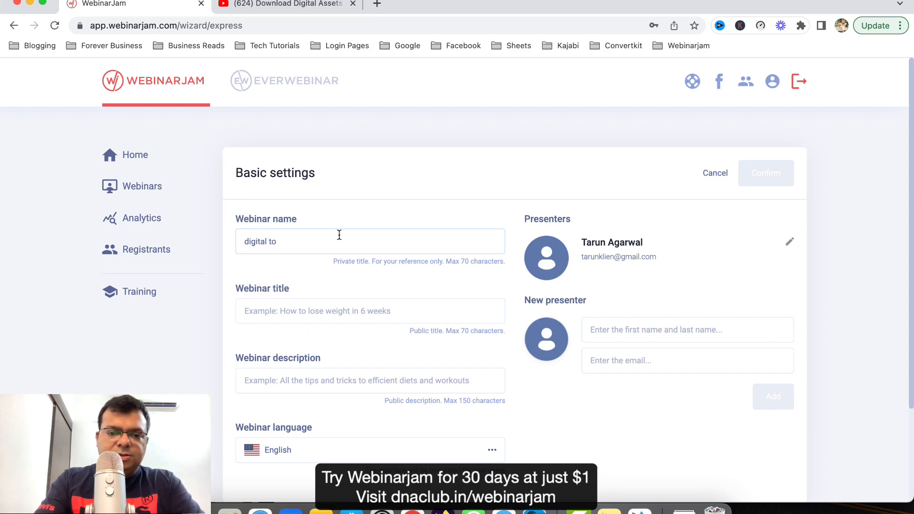
Enter "digital tools demo" as the webinar name, title and description, and confirm the basic settings
text(mo)
key(ctrl+a)
key(ctrl+c)
key(Tab)
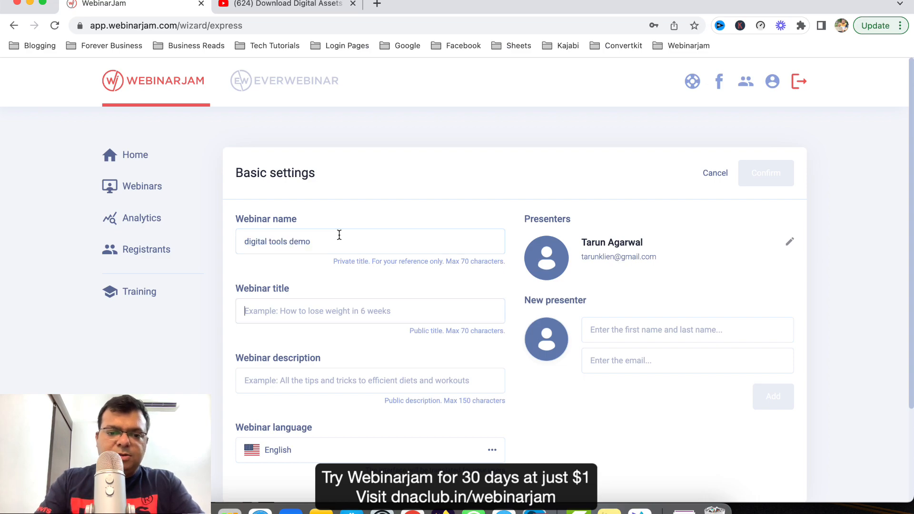
key(ctrl+v)
click(369, 327)
key(ctrl+v)
scroll(610, 396, down, 3)
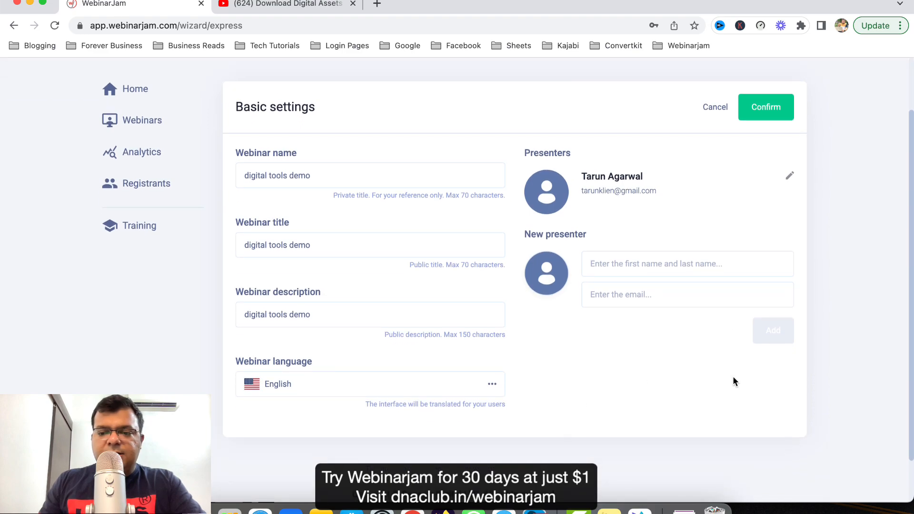
scroll(663, 274, up, 2)
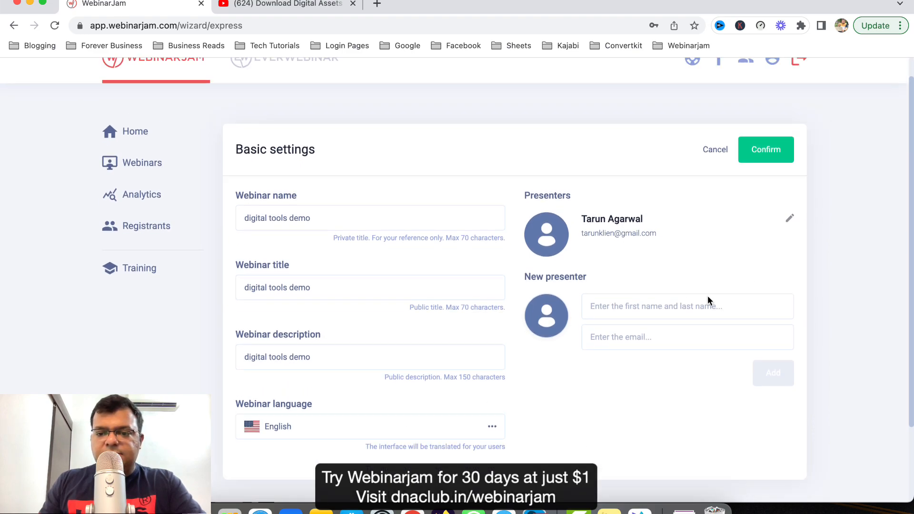
click(744, 158)
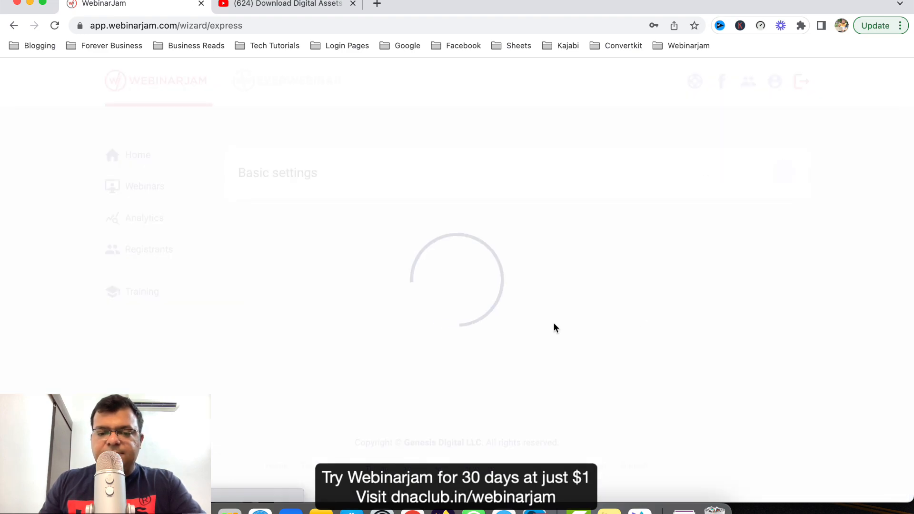
Open the YouTube video's sharing options and return to the WebinarJam wizard
click(283, 3)
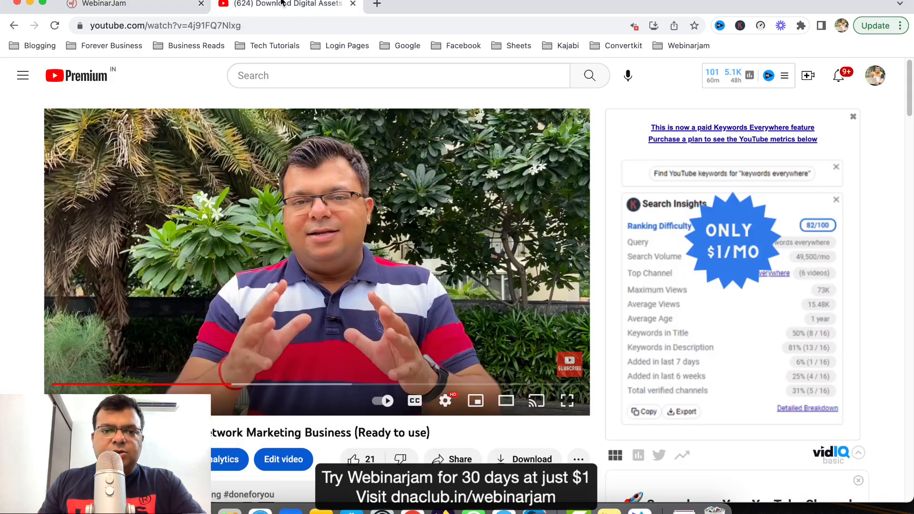
click(459, 460)
click(580, 350)
click(138, 3)
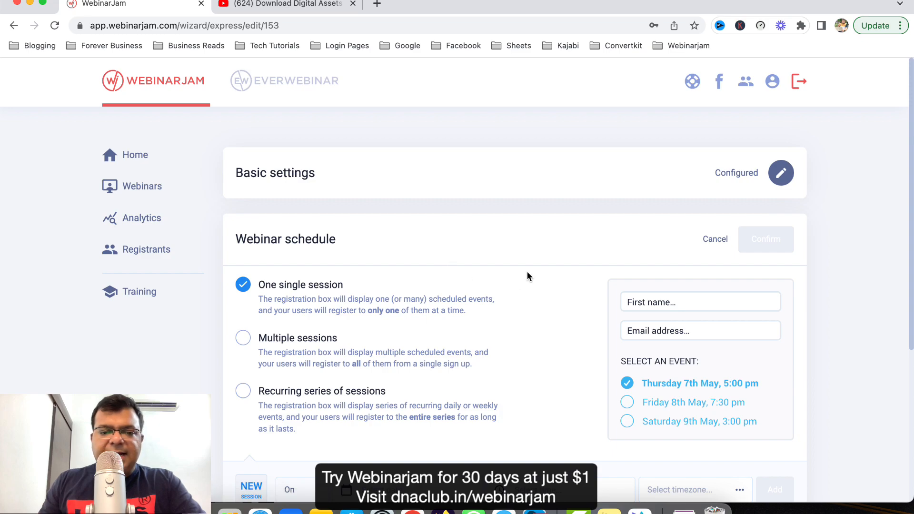
Schedule one single session on 2023-06-30 at 12:00 PM, pick its time zone, add it and confirm the webinar schedule
scroll(527, 281, down, 5)
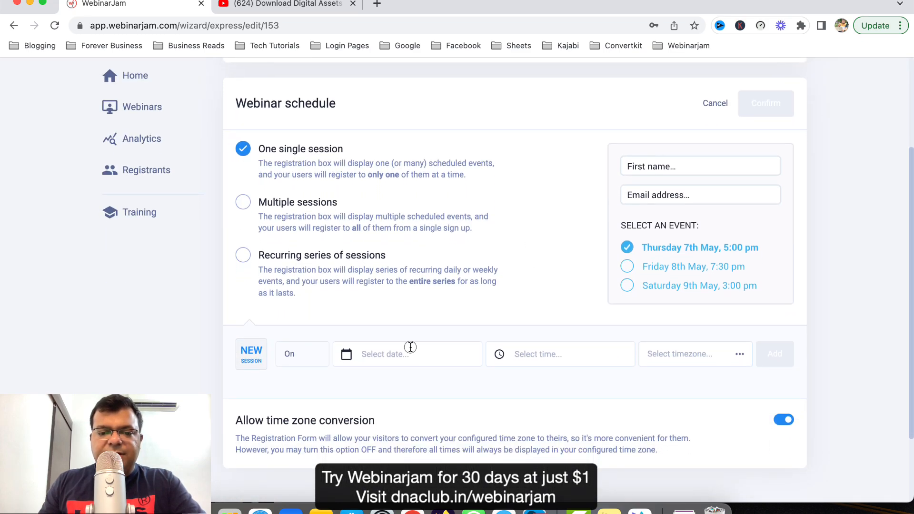
click(412, 355)
click(453, 301)
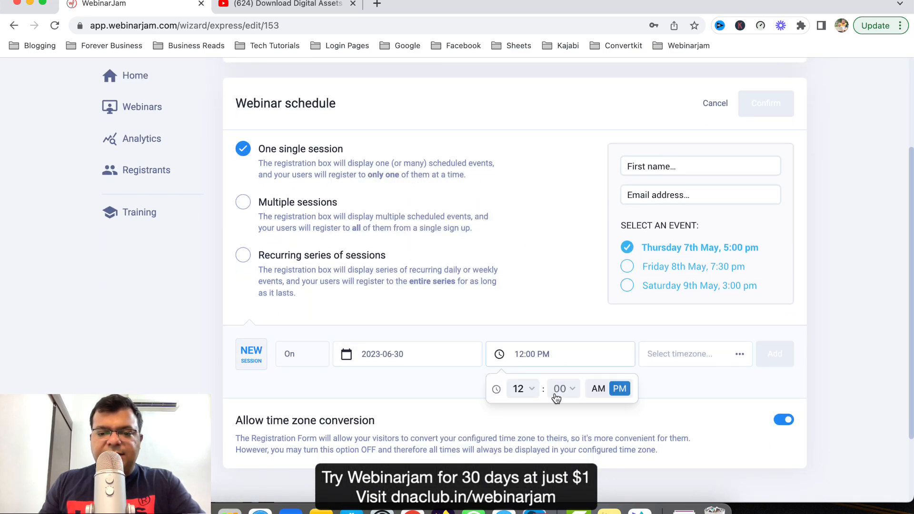
click(685, 361)
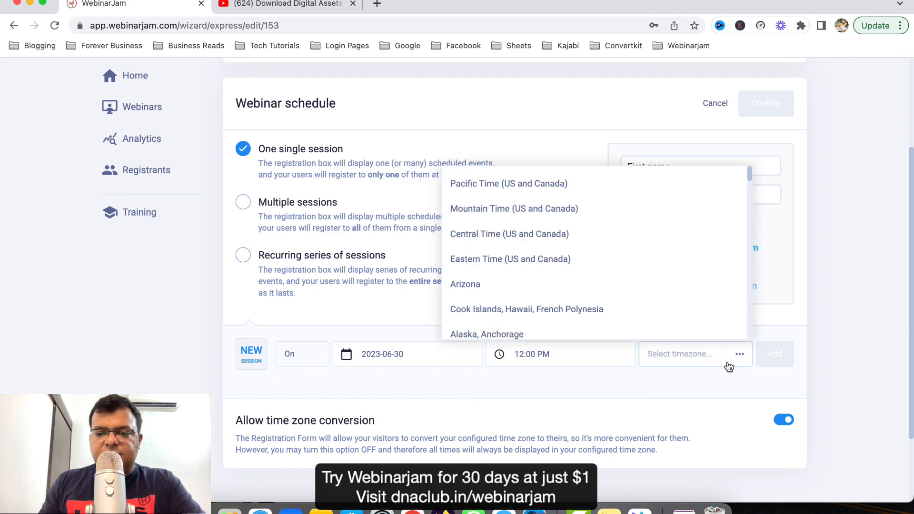
click(500, 308)
click(775, 354)
click(761, 105)
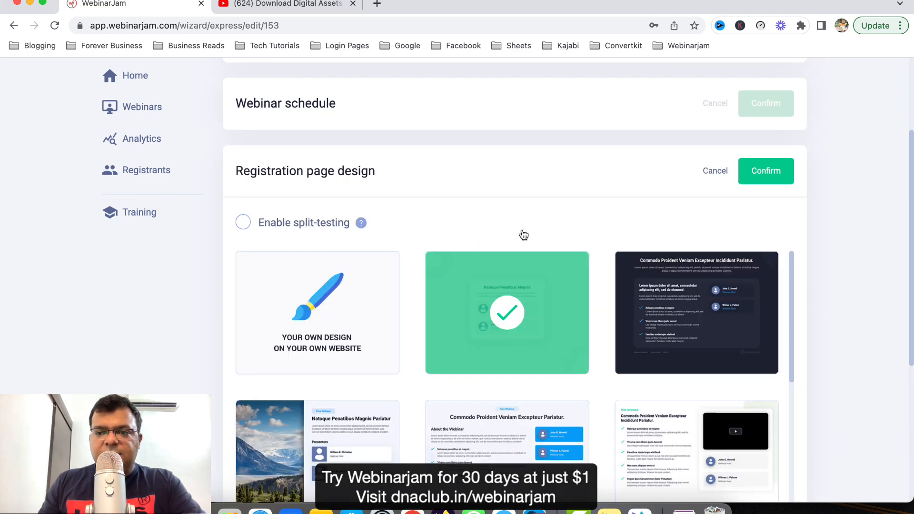
Confirm the preselected registration page design and the default reminder notifications, and finish creating the webinar
click(764, 170)
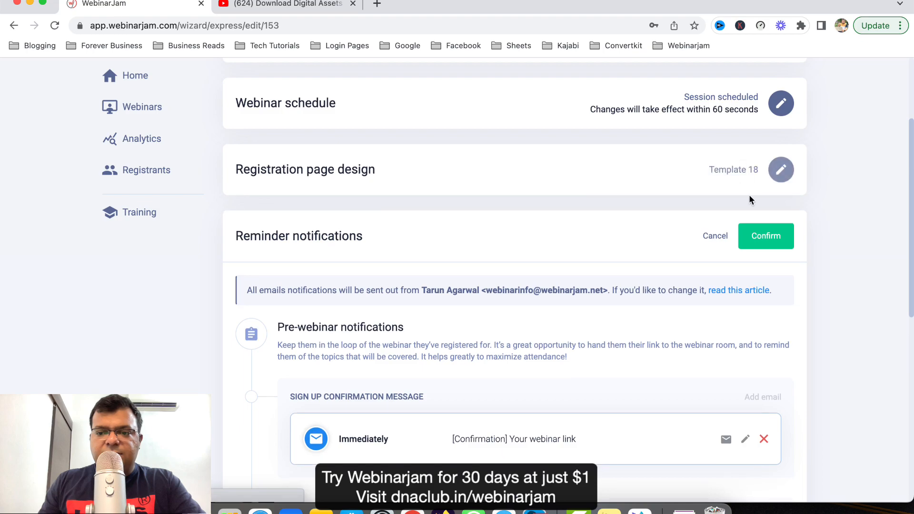
click(755, 234)
click(517, 377)
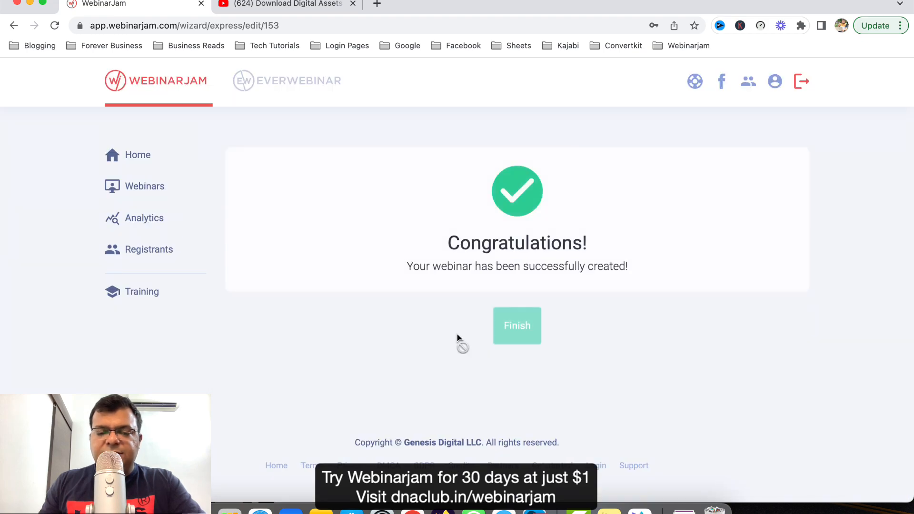
click(523, 339)
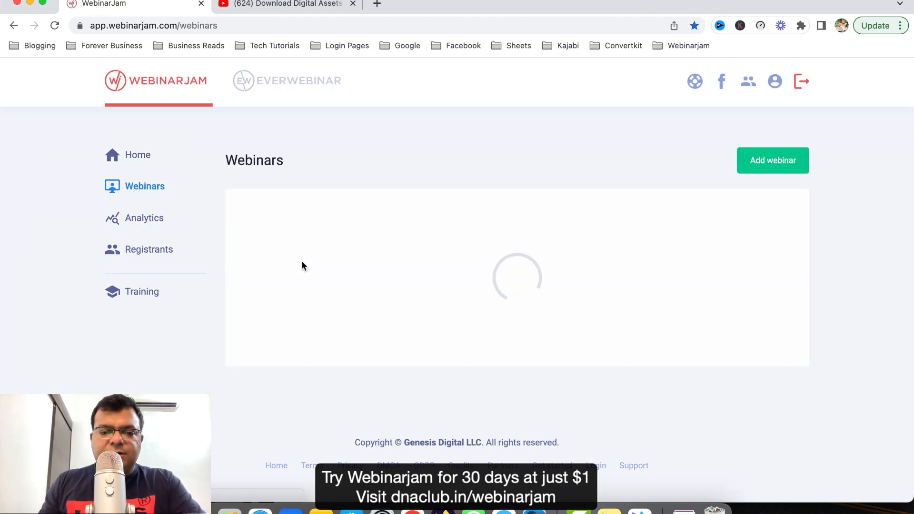
Check the links of the digital tools demo webinar, and open it for editing with Full configuration, keeping Schedule for later
click(775, 247)
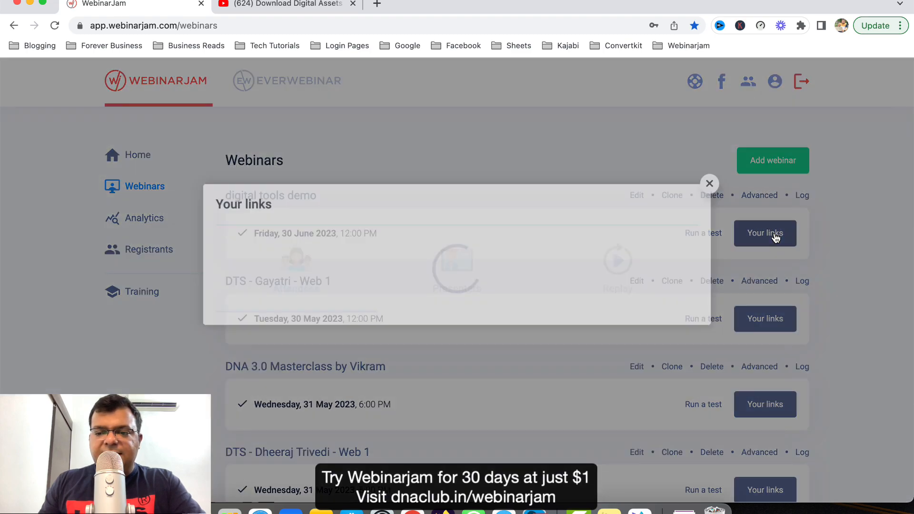
click(710, 140)
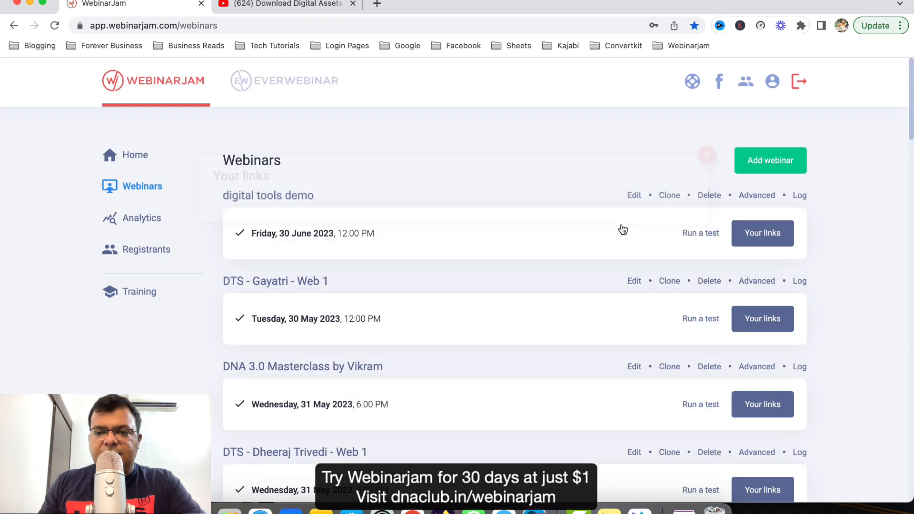
click(635, 195)
click(533, 294)
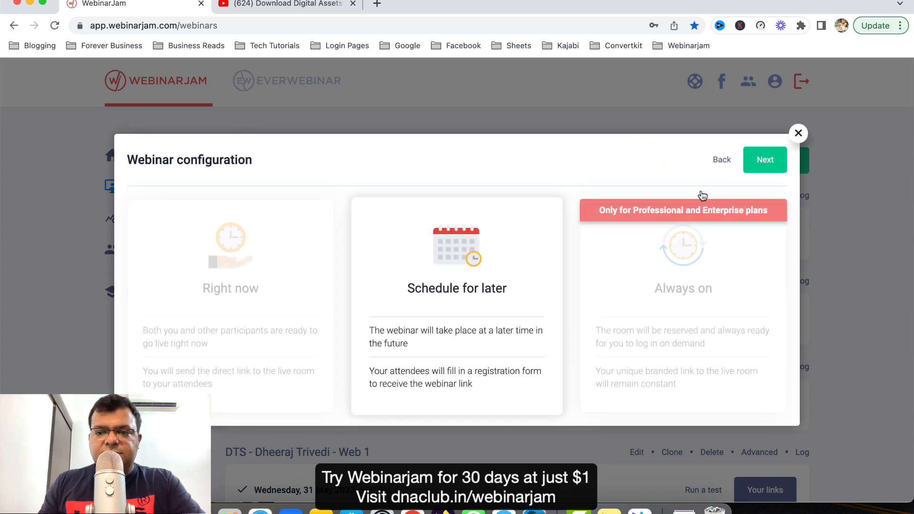
click(765, 160)
Go to the webinar's Live settings and open the Video injections section for editing
click(660, 164)
scroll(668, 316, down, 4)
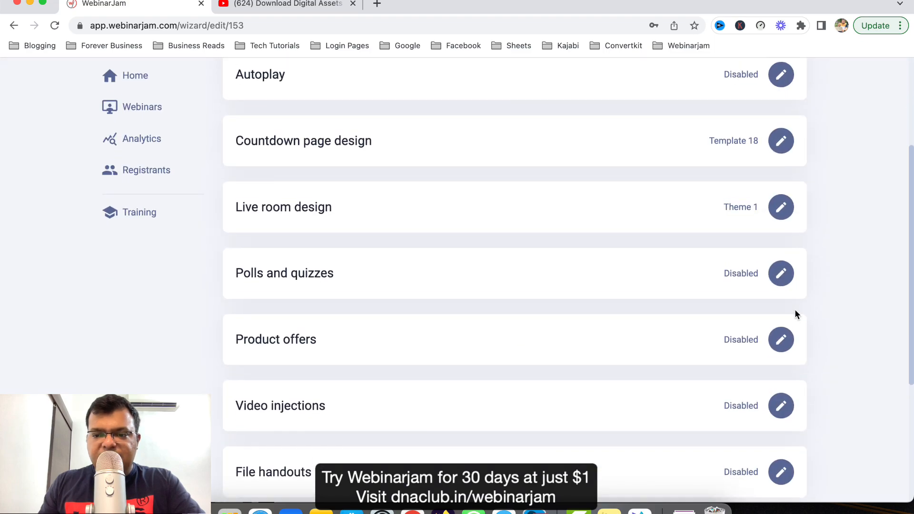
scroll(700, 202, up, 4)
scroll(804, 285, down, 4)
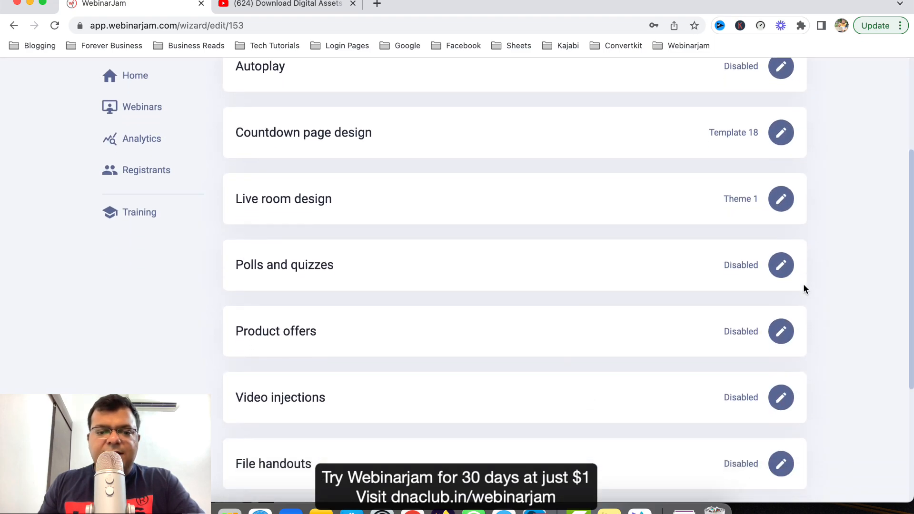
scroll(797, 306, down, 2)
click(781, 351)
scroll(785, 352, down, 3)
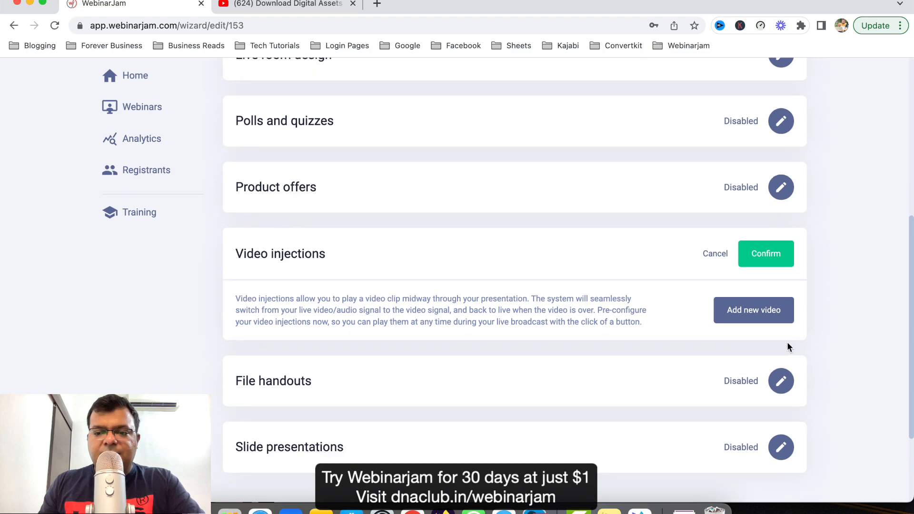
Add a video injection named Web using the copied YouTube link, save it and confirm the video injections
click(757, 308)
click(319, 273)
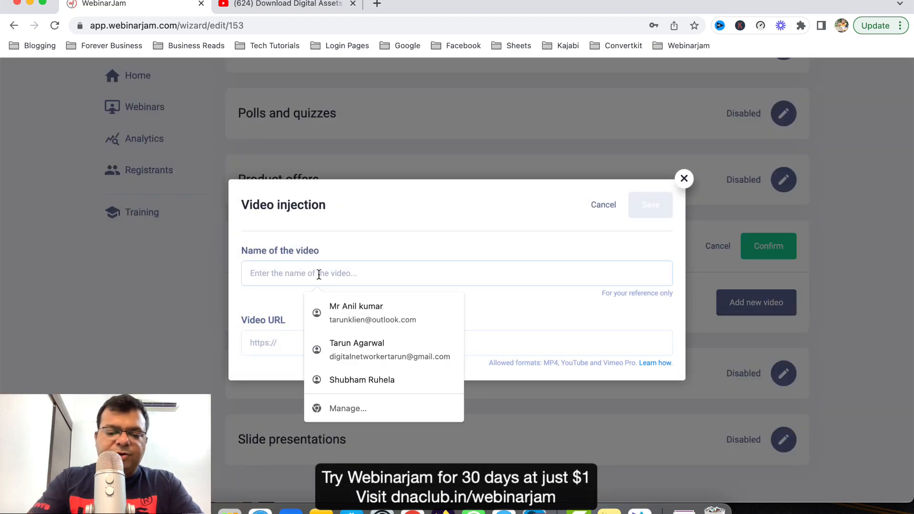
text(Web)
key(Tab)
key(super+v)
click(640, 212)
click(766, 246)
Proceed past the Live and Replay settings, leaving replay recording disabled, and finish the webinar configuration
click(571, 443)
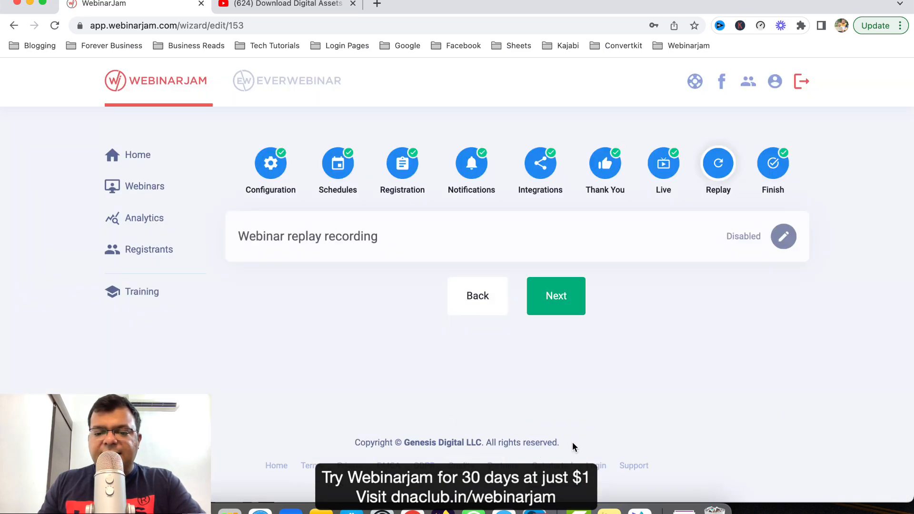
click(552, 313)
click(571, 378)
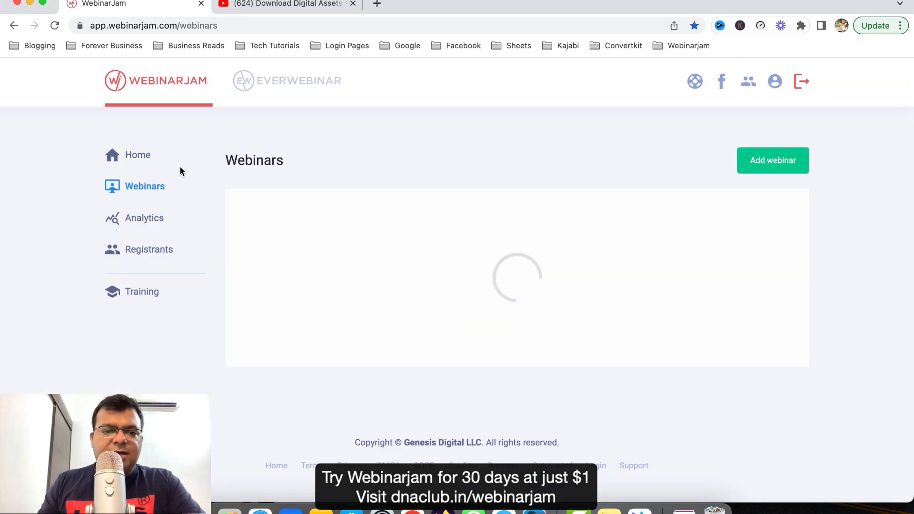
Check the digital tools demo webinar's links repeatedly to see whether its live room has finished launching
click(759, 240)
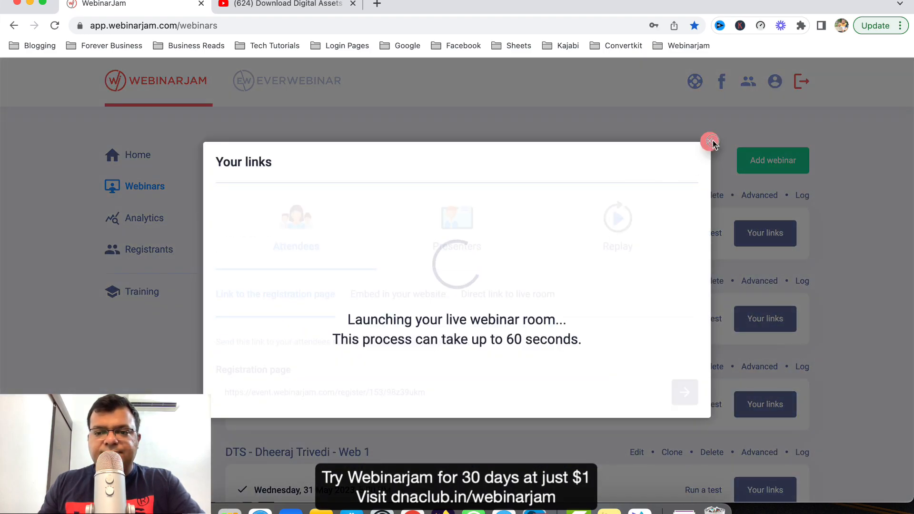
click(711, 141)
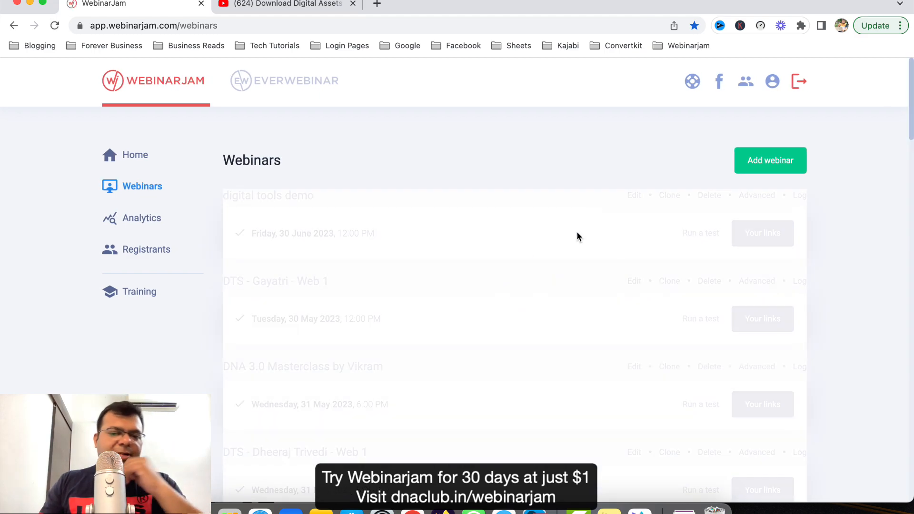
click(757, 241)
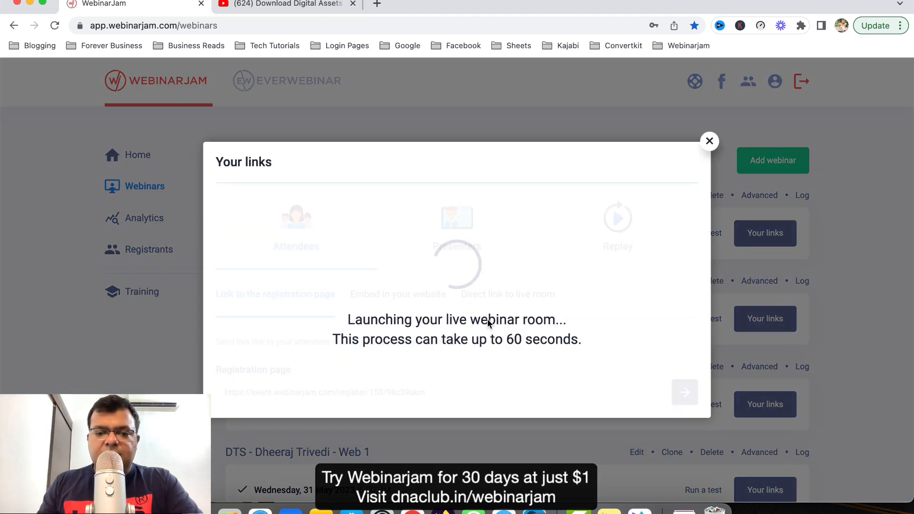
click(709, 142)
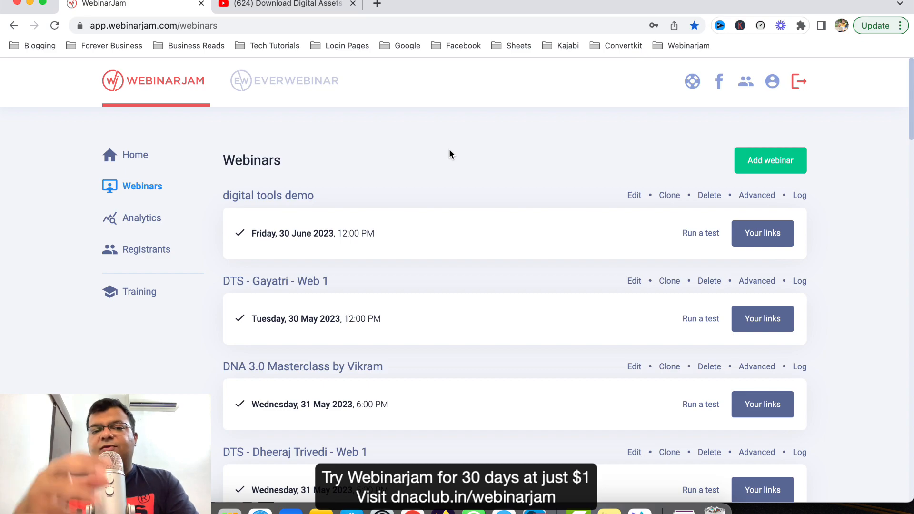
click(772, 232)
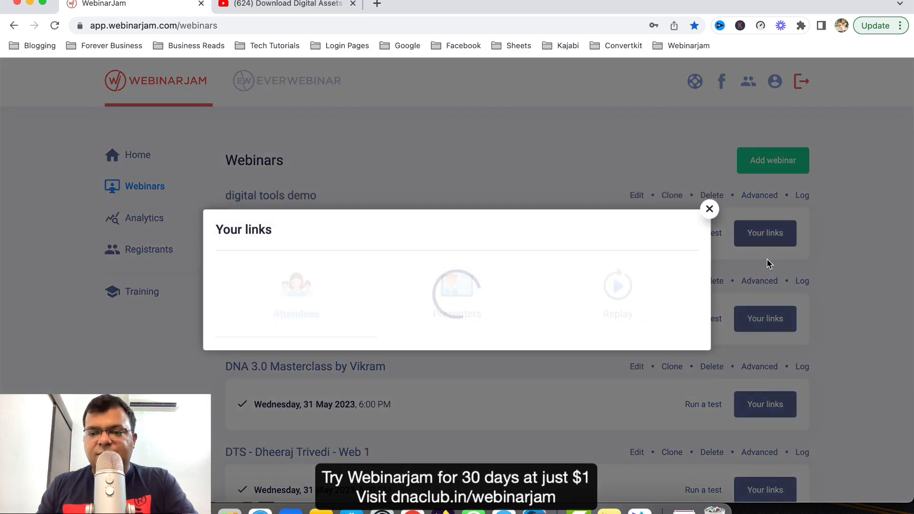
click(709, 141)
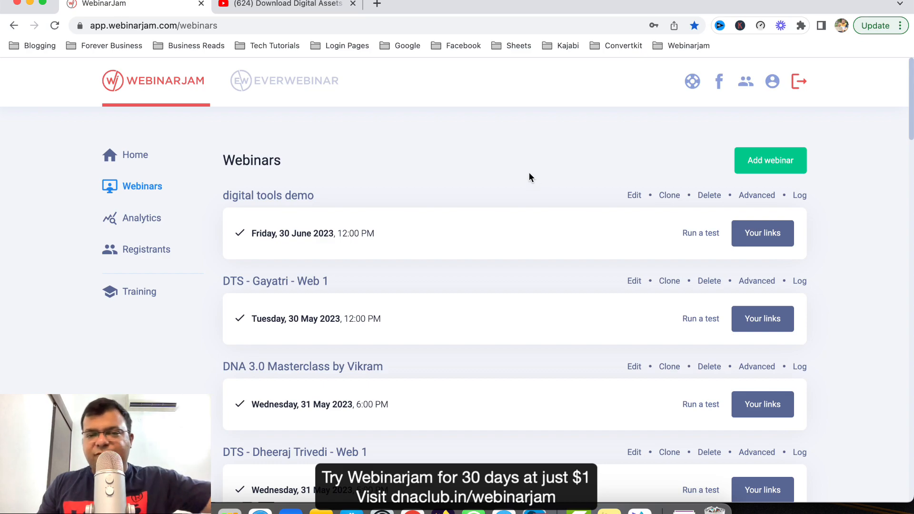
click(740, 234)
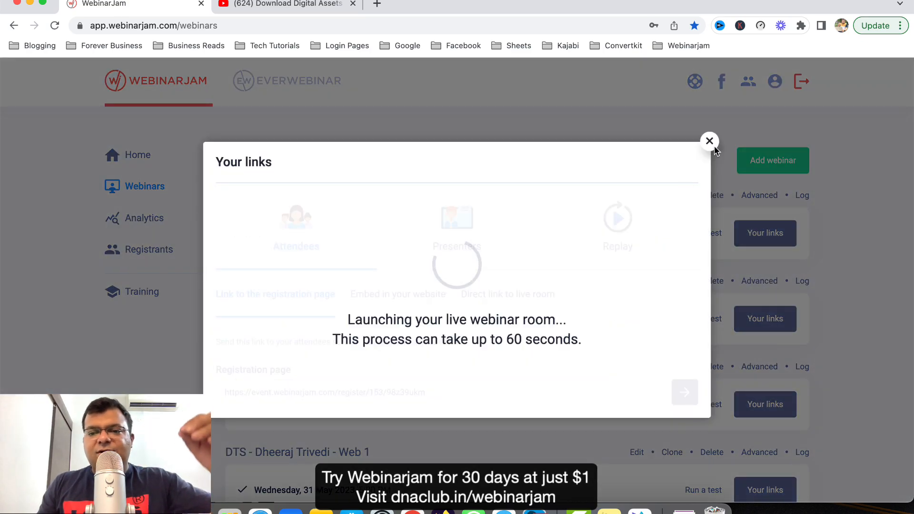
click(711, 142)
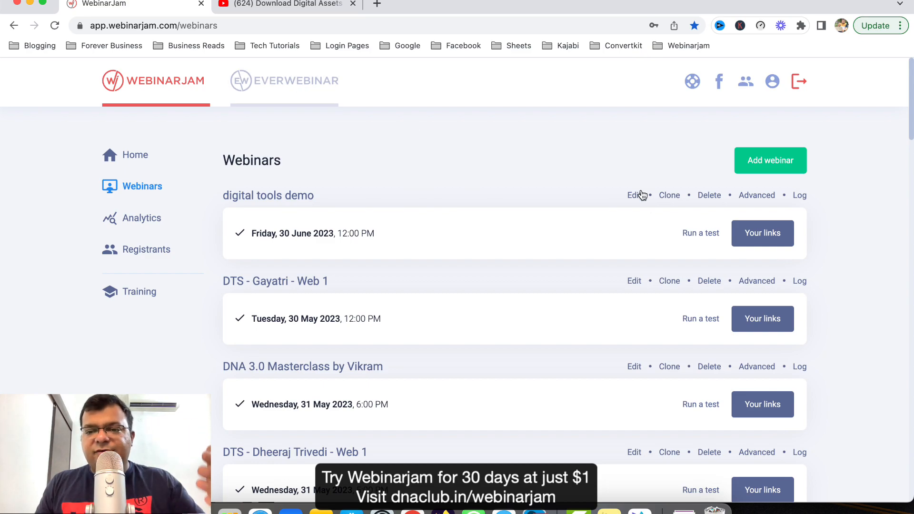
Open the presenter links of the digital tools demo webinar and go to its live room
click(753, 243)
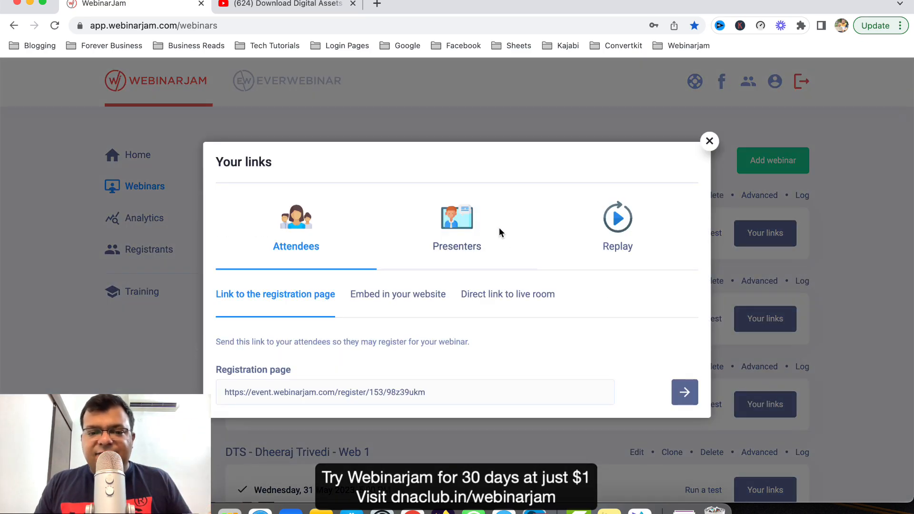
click(499, 233)
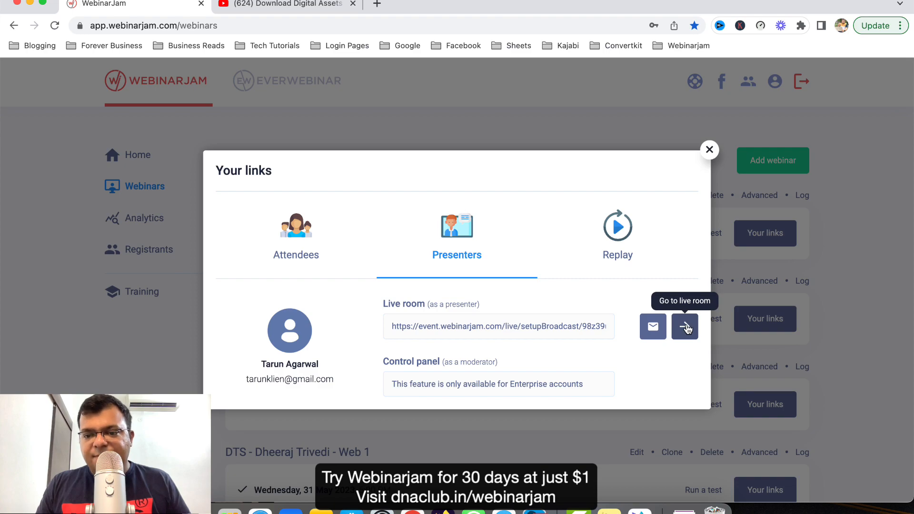
click(685, 327)
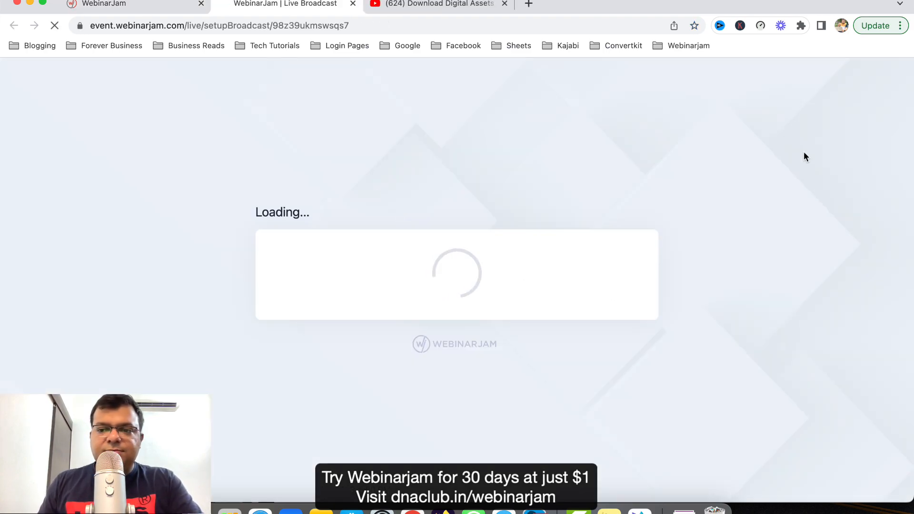
Continue past the last-minute checklist, confirm the video and audio test, and proceed into the webinar room
click(626, 102)
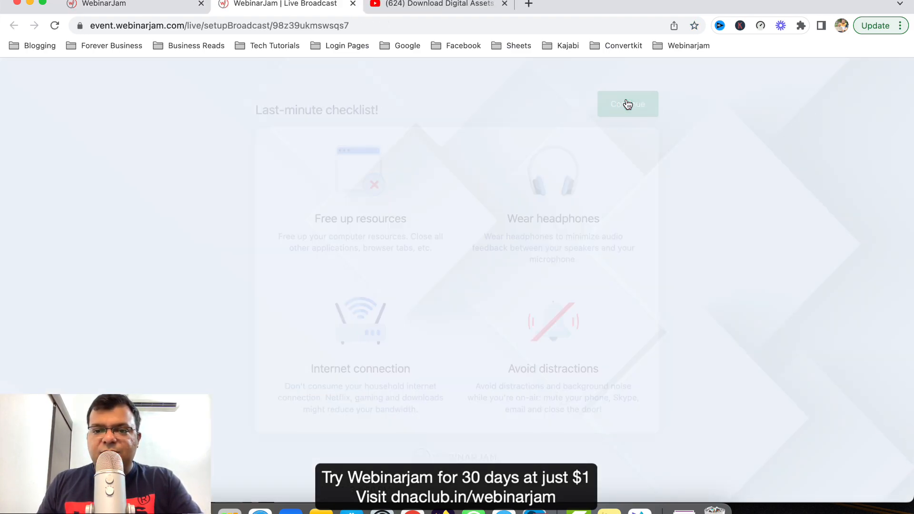
click(625, 191)
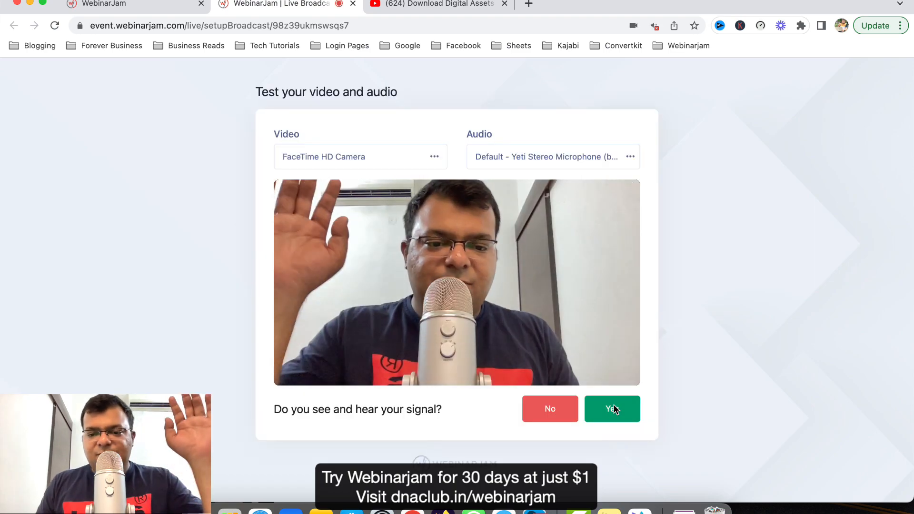
click(614, 409)
click(595, 190)
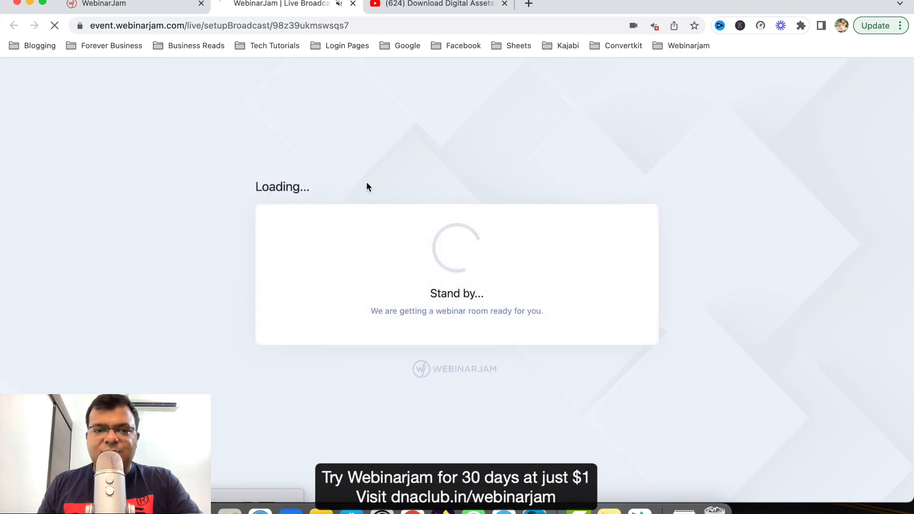
Switch the computer's sound output to MacBook Air Speakers and raise the volume
click(670, 1)
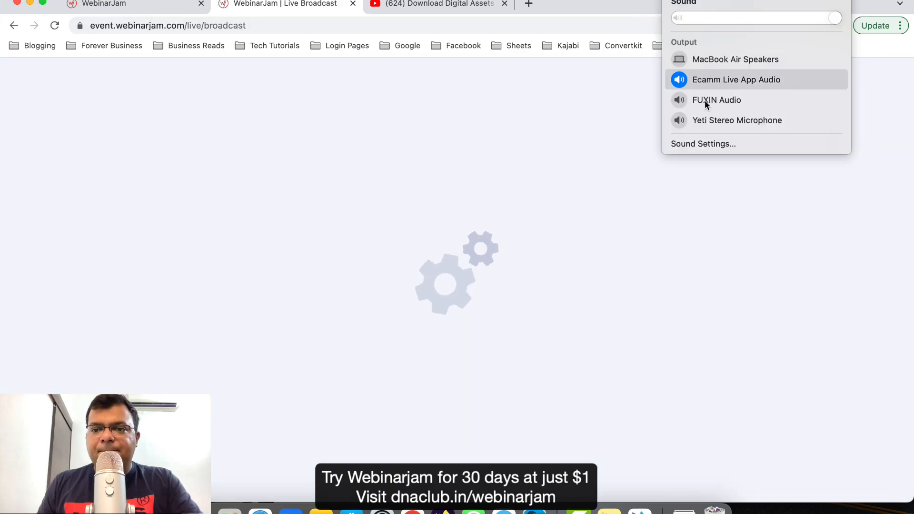
click(736, 67)
click(292, 5)
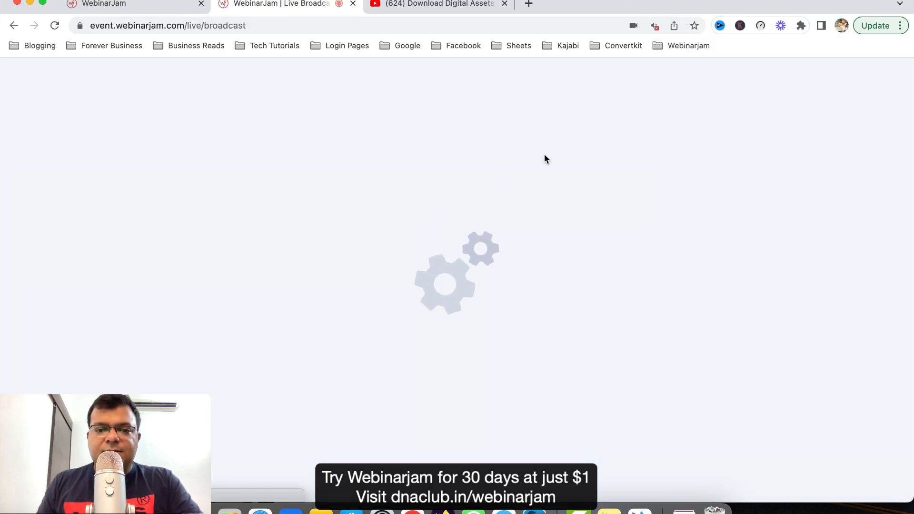
key(XF86AudioRaiseVolume)
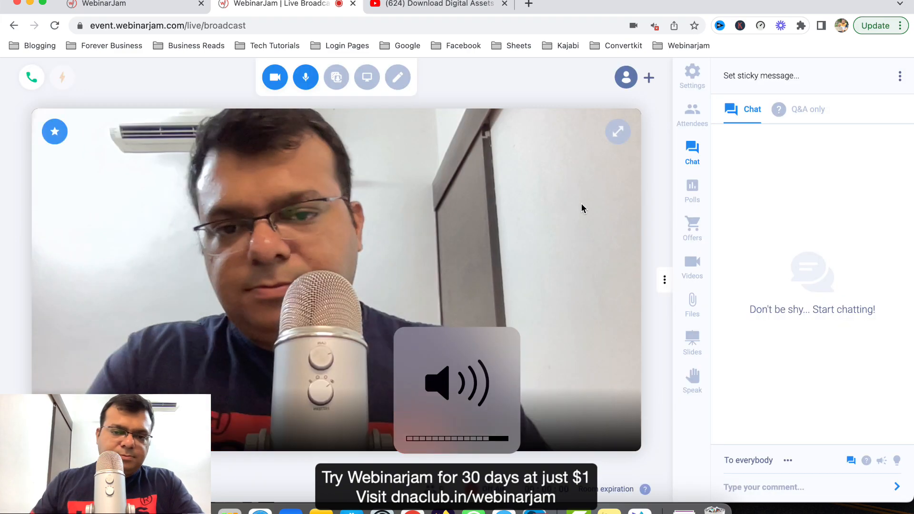
Turn off the presenter's camera and microphone, and start the live broadcast
click(275, 77)
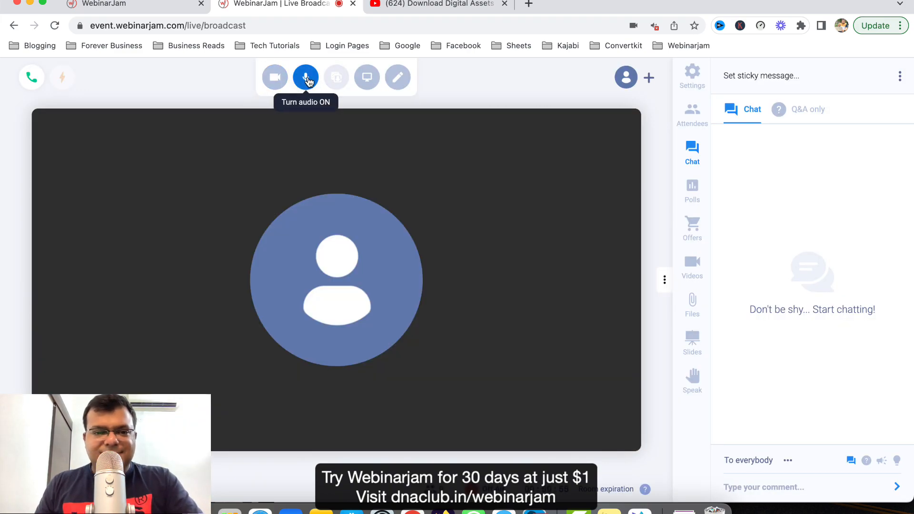
click(35, 75)
click(27, 143)
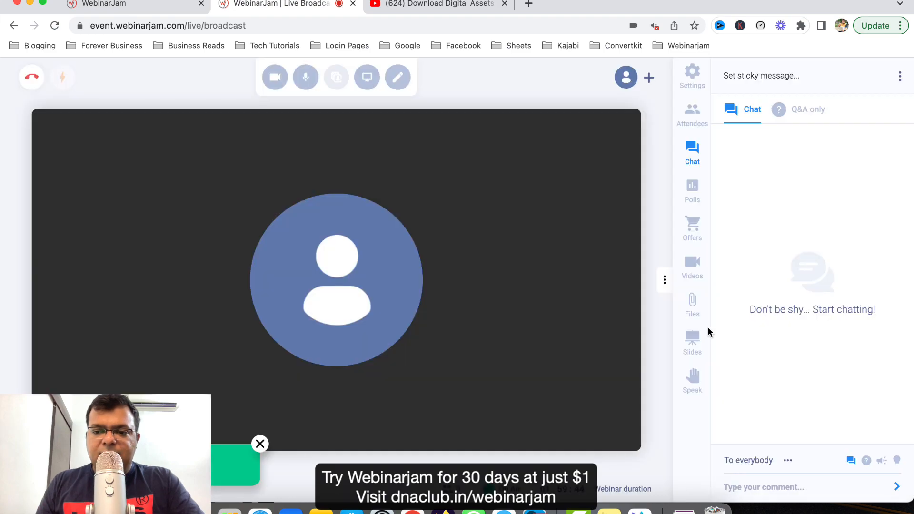
Select the preconfigured video injection in the live room and play it to the audience
click(692, 266)
click(816, 132)
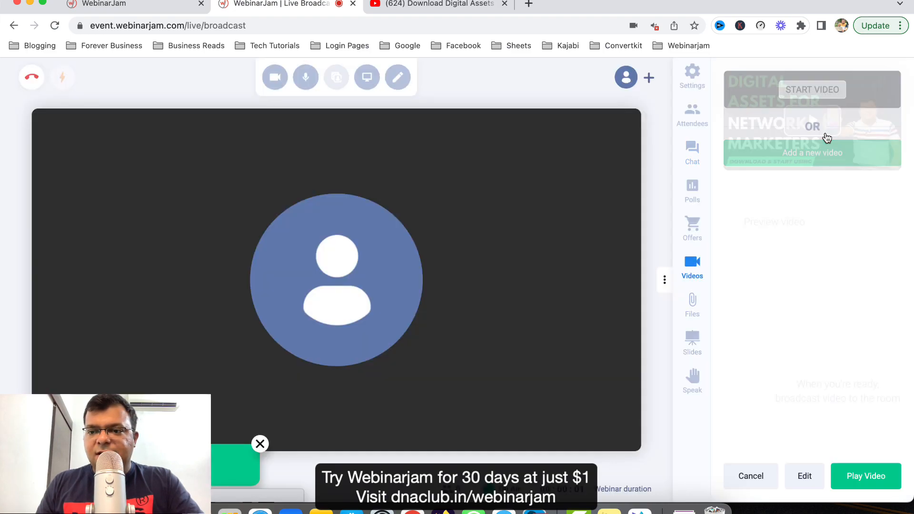
click(839, 483)
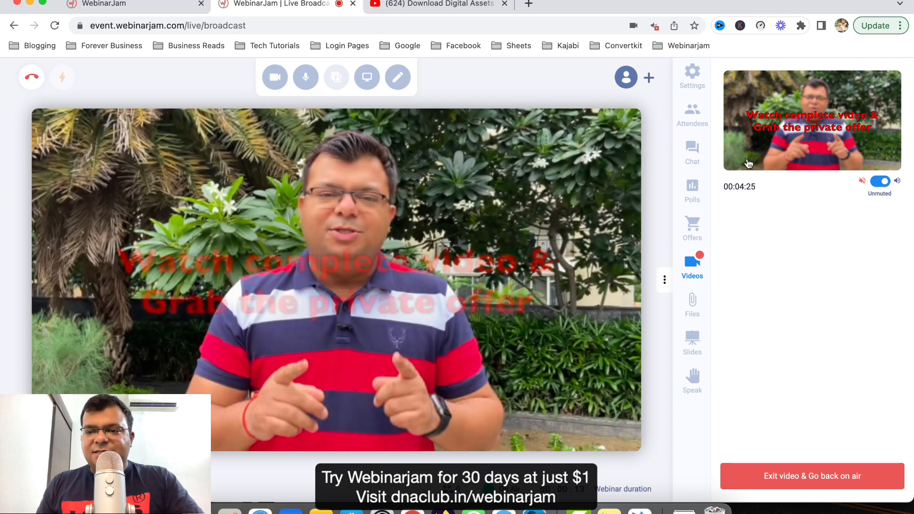
mouse_move(773, 126)
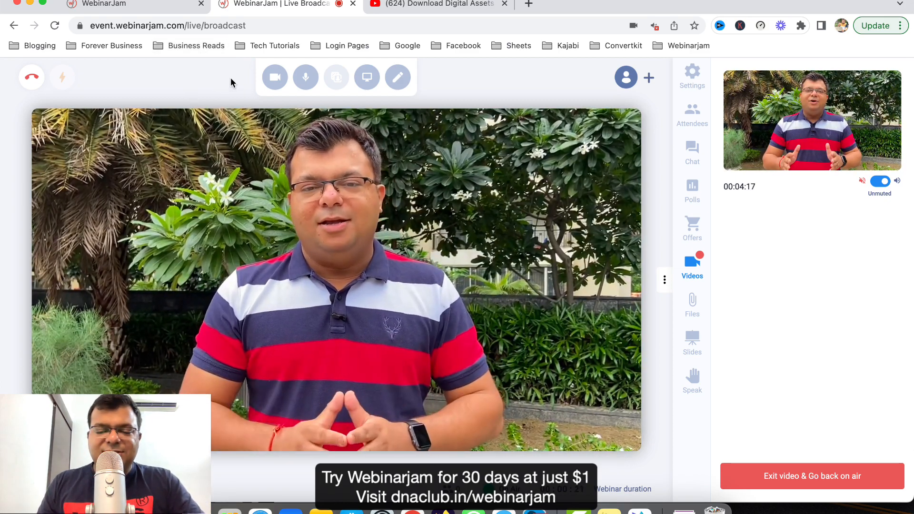
Look at the source YouTube video and the live room, return to the webinar list and close the links dialog
click(441, 7)
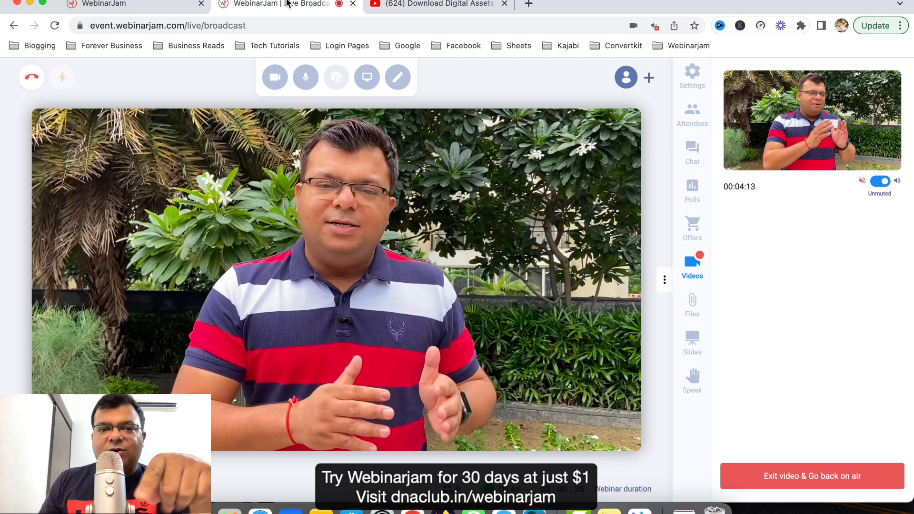
click(287, 4)
click(138, 6)
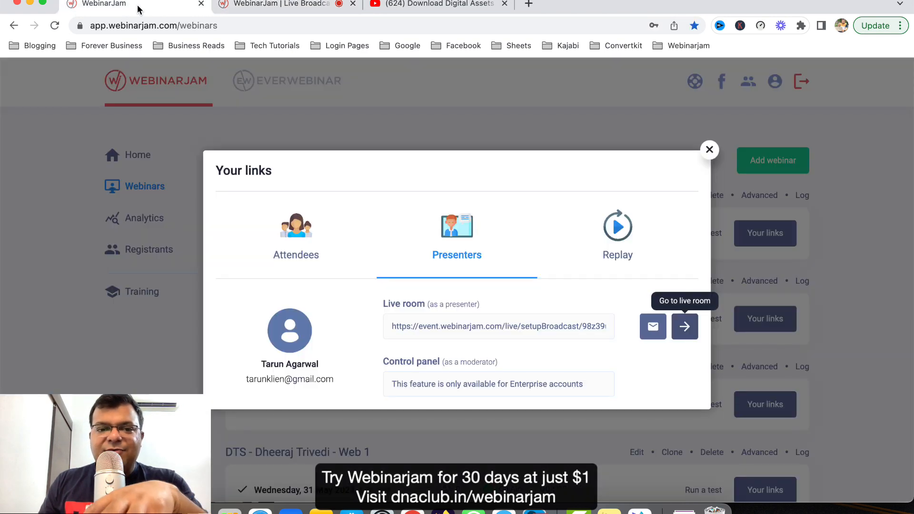
click(709, 151)
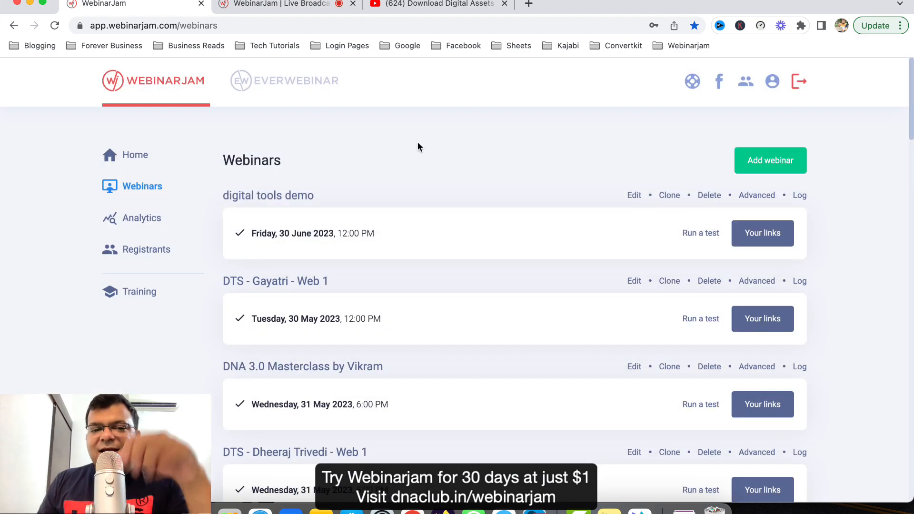
Switch to EverWebinar and delete the incomplete Digital tools demo webinar
click(317, 91)
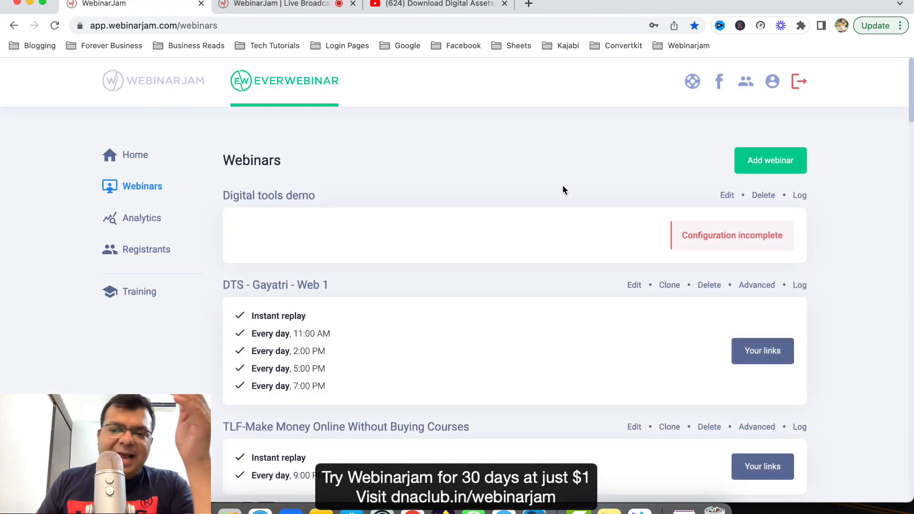
click(763, 195)
click(573, 219)
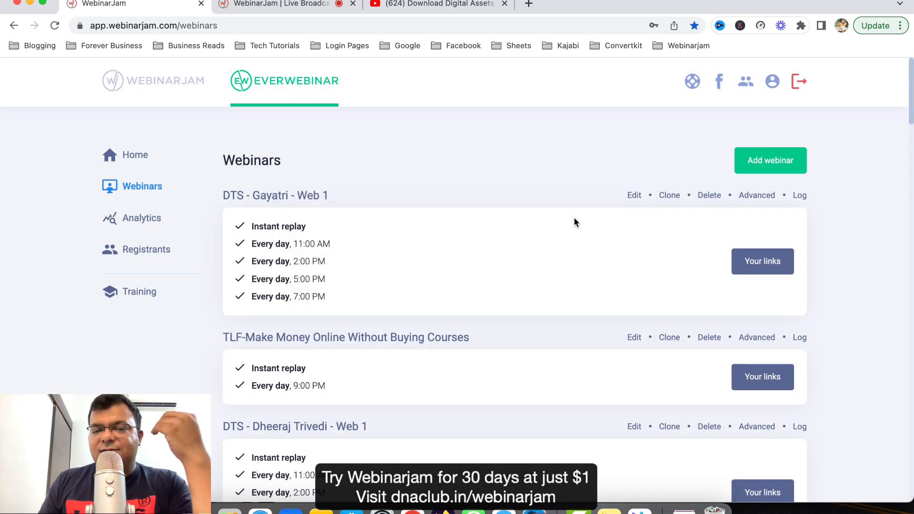
Check the video playing in the live room and return to the WebinarJam webinar list
click(259, 9)
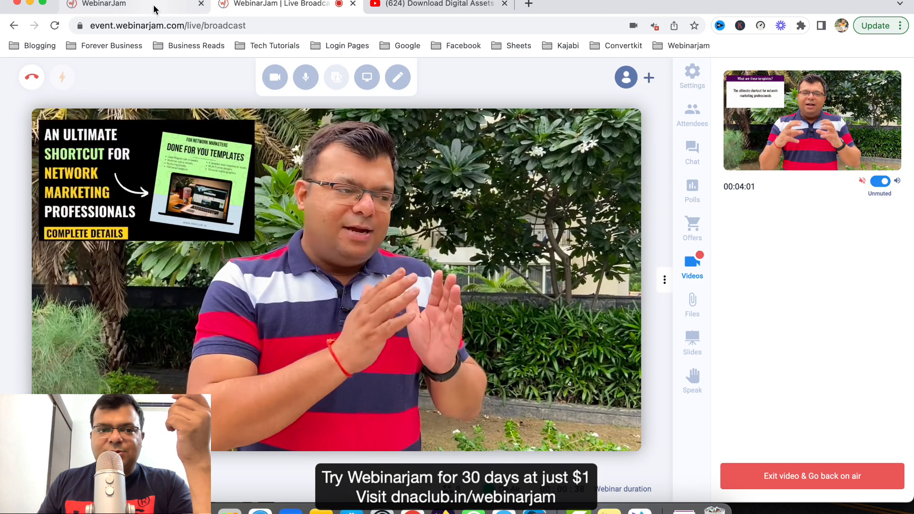
click(155, 9)
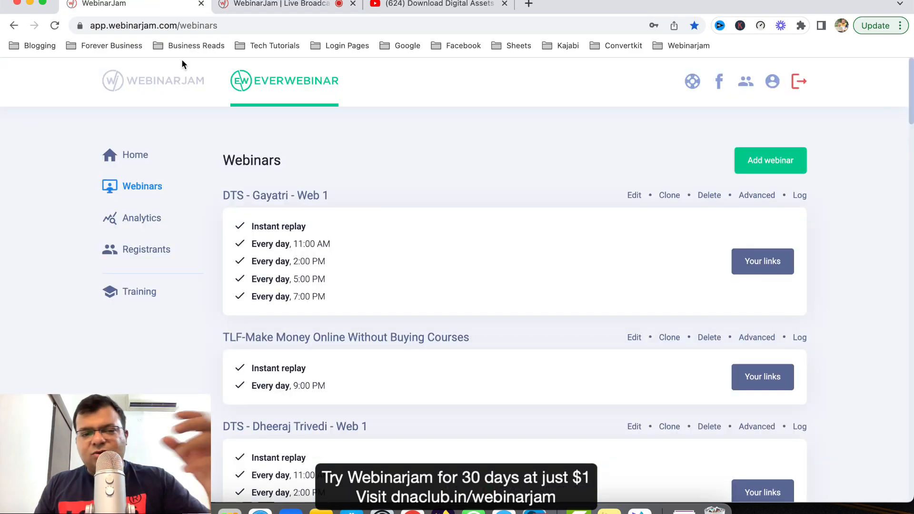
click(193, 82)
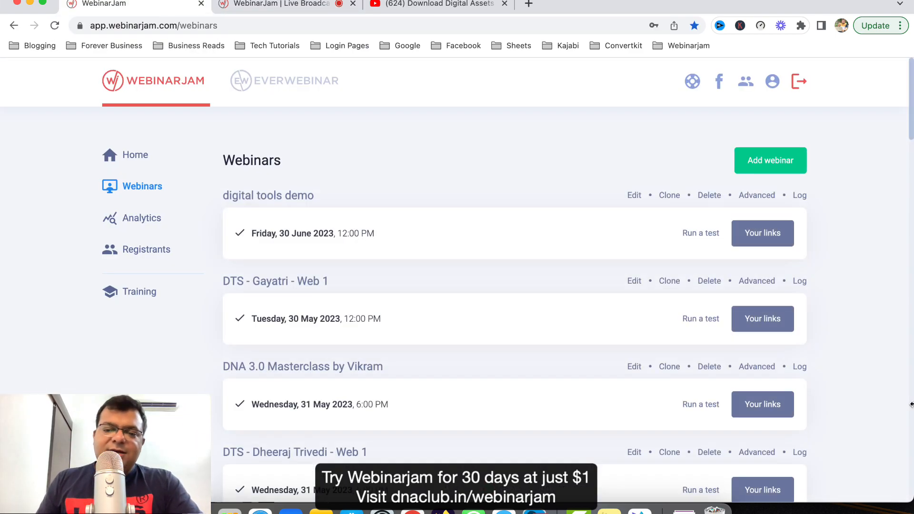